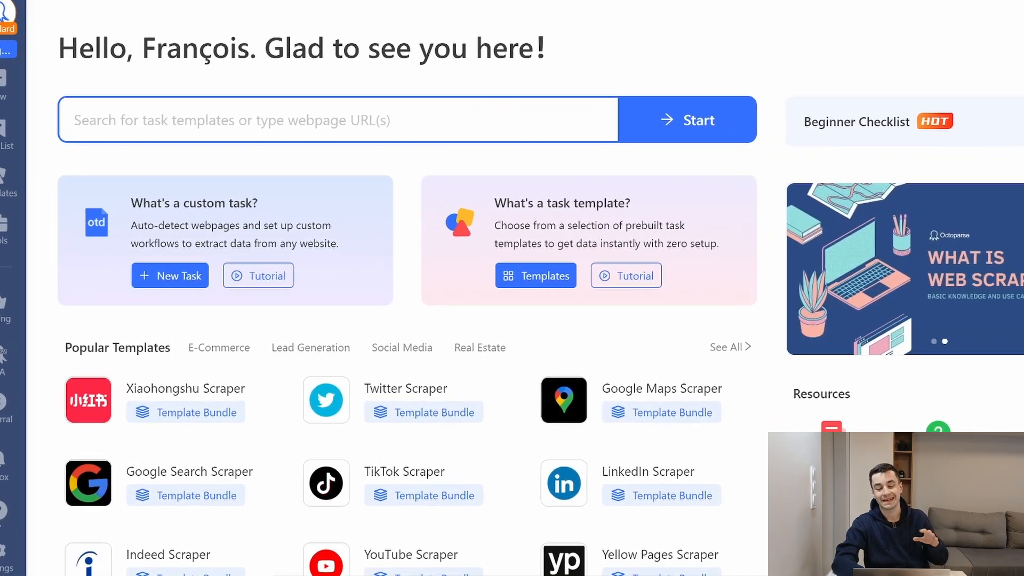
Step: Switch to Google Maps in the browser and search for restaurants near Nashville, TN, USA
click(16, 172)
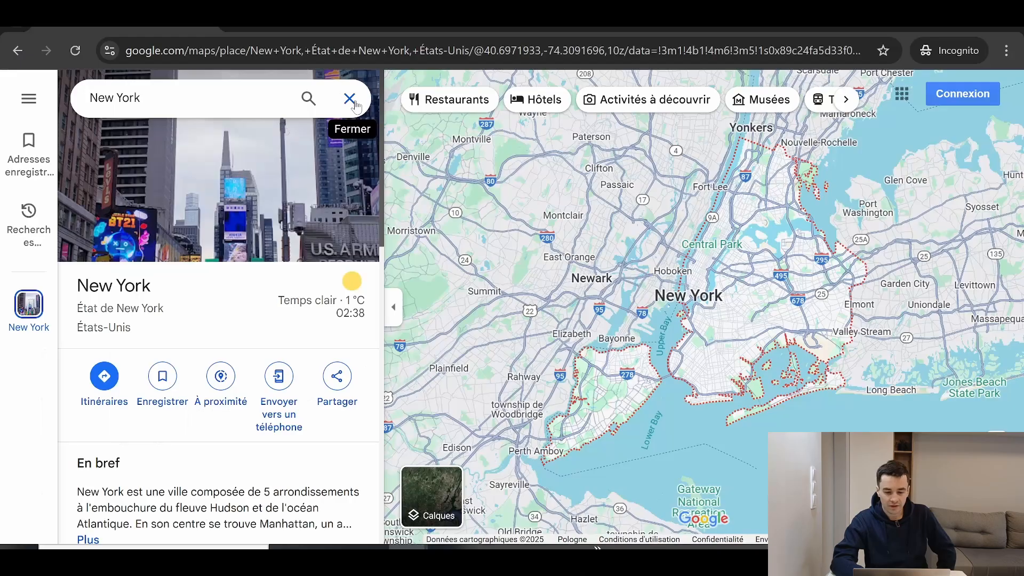
click(350, 99)
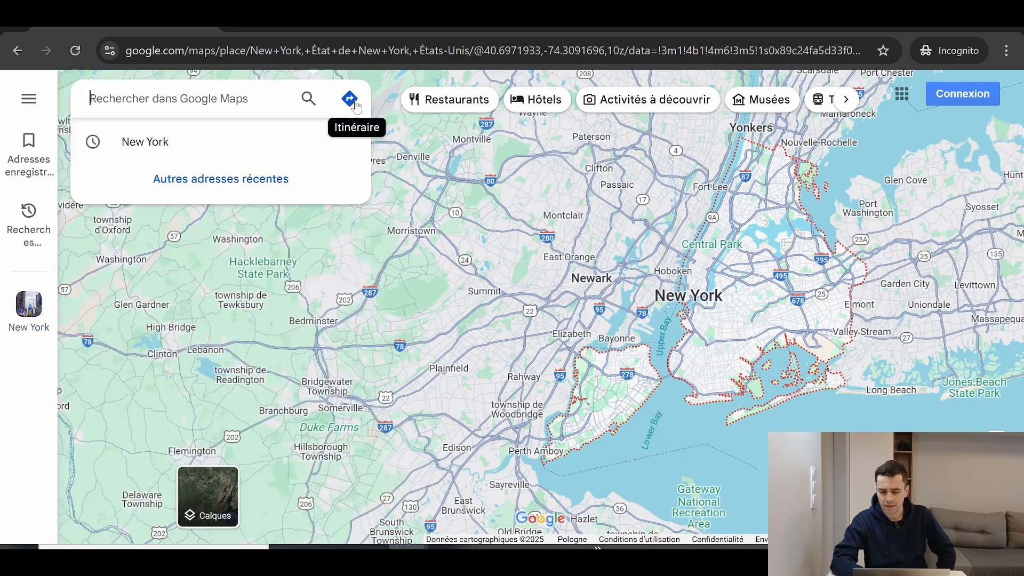
drag(561, 182, 419, 303)
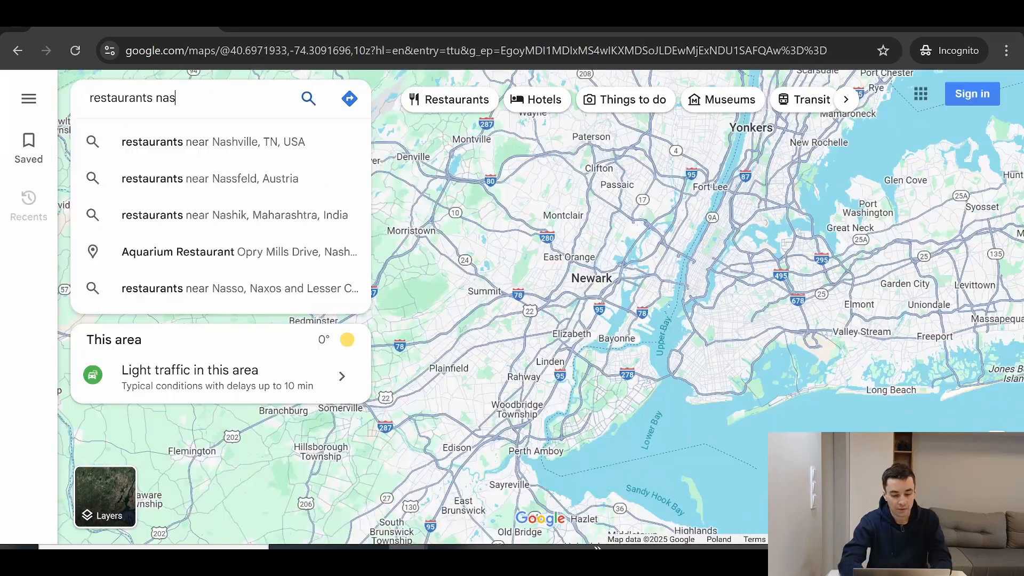
click(219, 141)
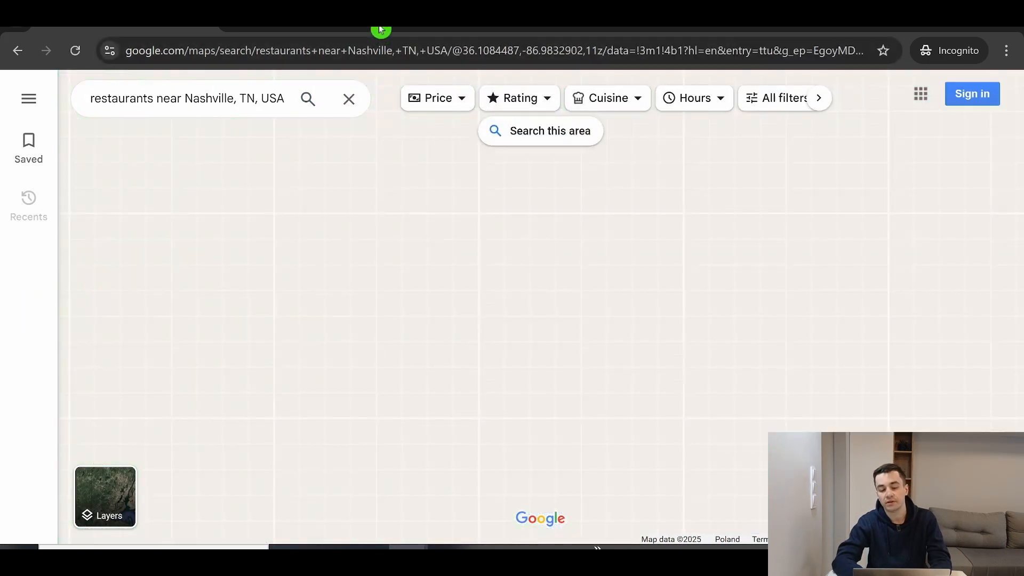
Step: Start a new Octoparse task from the Google Maps results URL and reject all cookies on the consent page in Browse mode
click(566, 53)
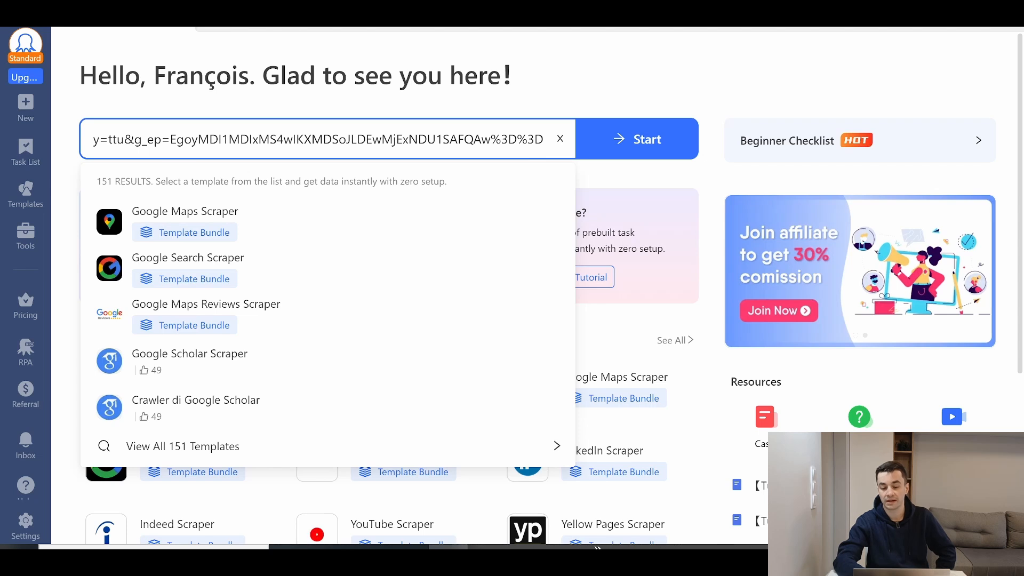
key(Return)
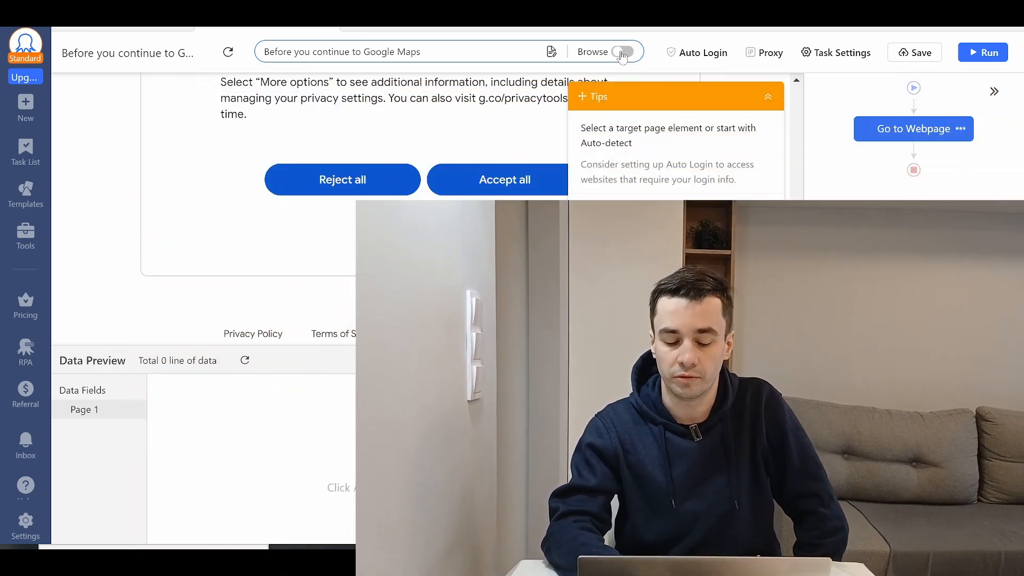
click(620, 52)
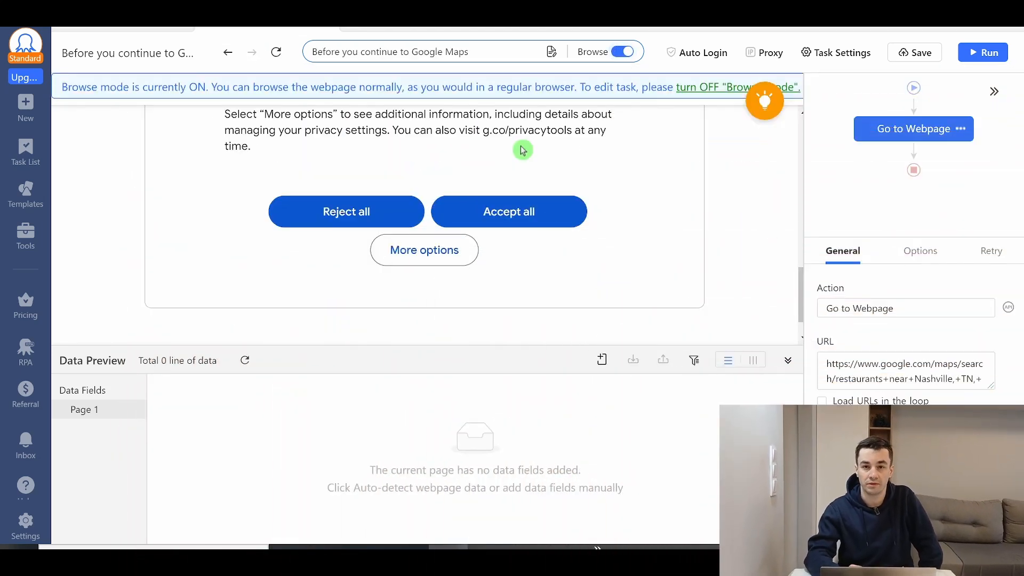
click(356, 208)
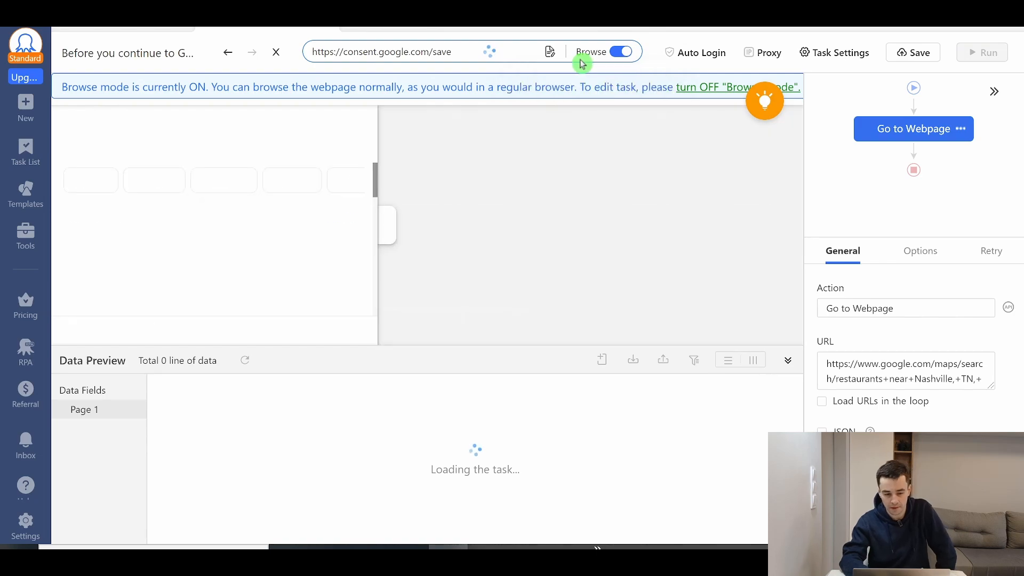
click(622, 52)
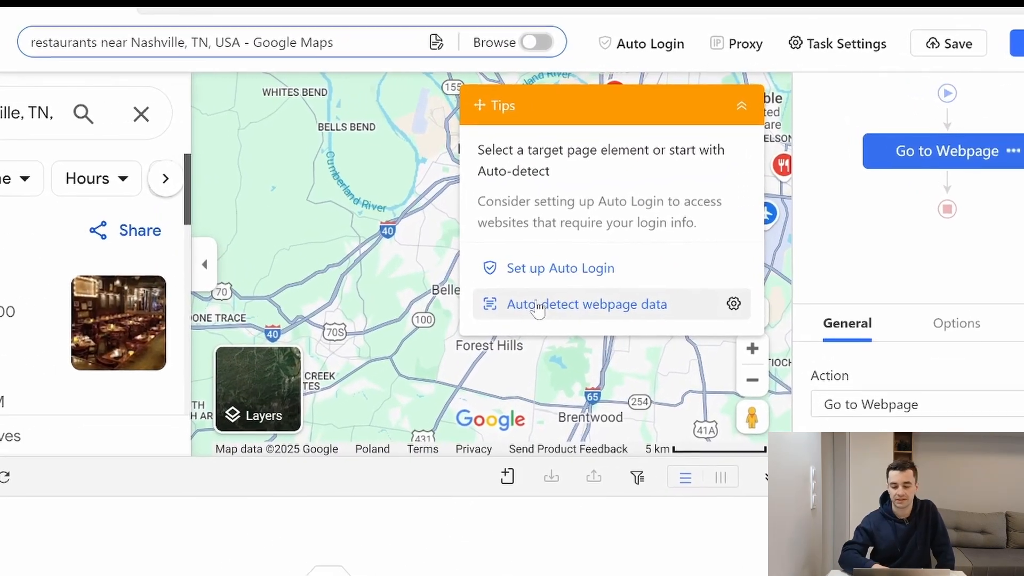
Step: Auto-detect the webpage data and create a workflow that extracts the data list with page scrolls
click(536, 306)
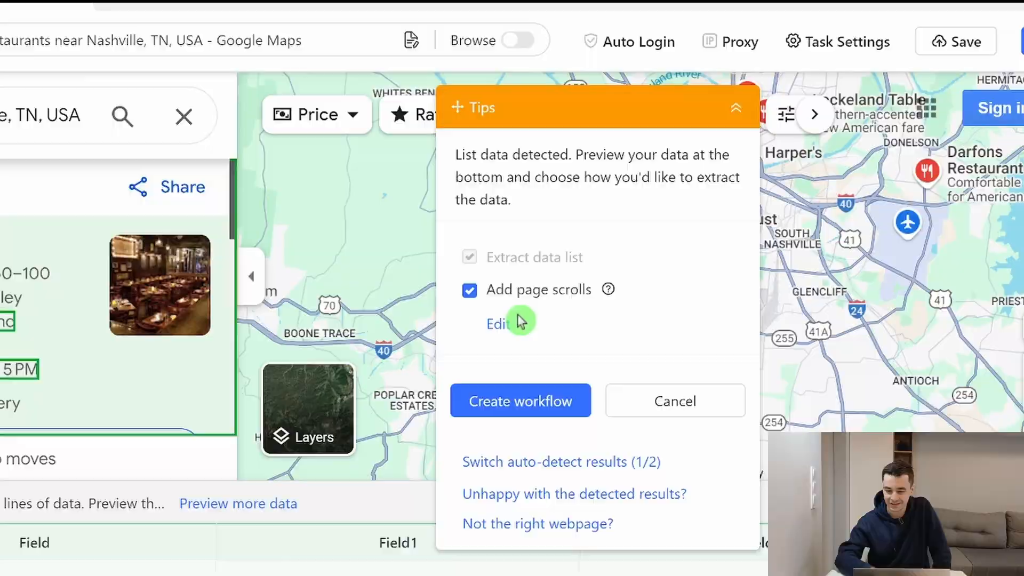
click(518, 317)
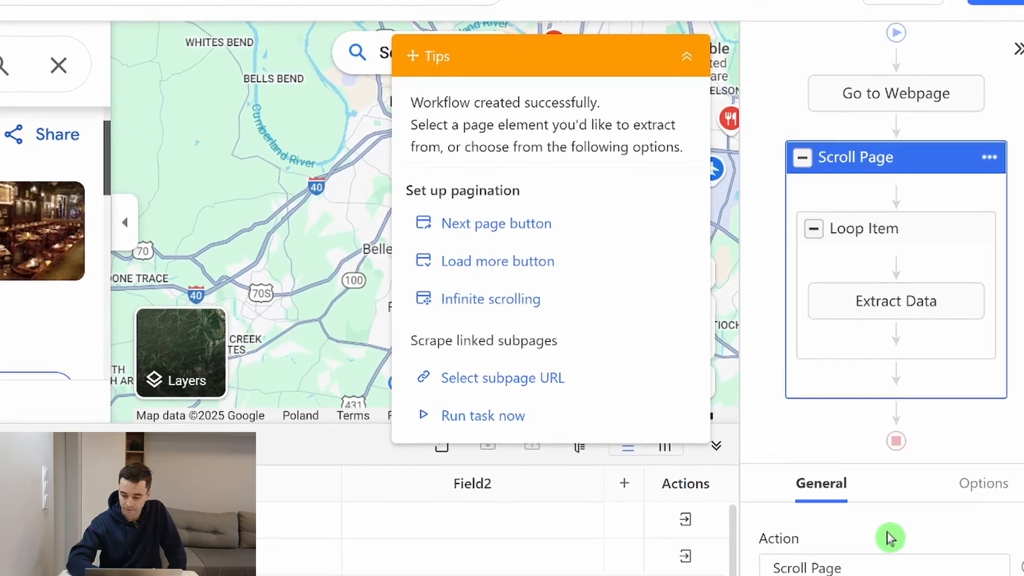
Step: Examine the Scroll Page settings for scroll distance and repeats, and how the Google Maps results list loads more restaurants
scroll(890, 538, down, 2)
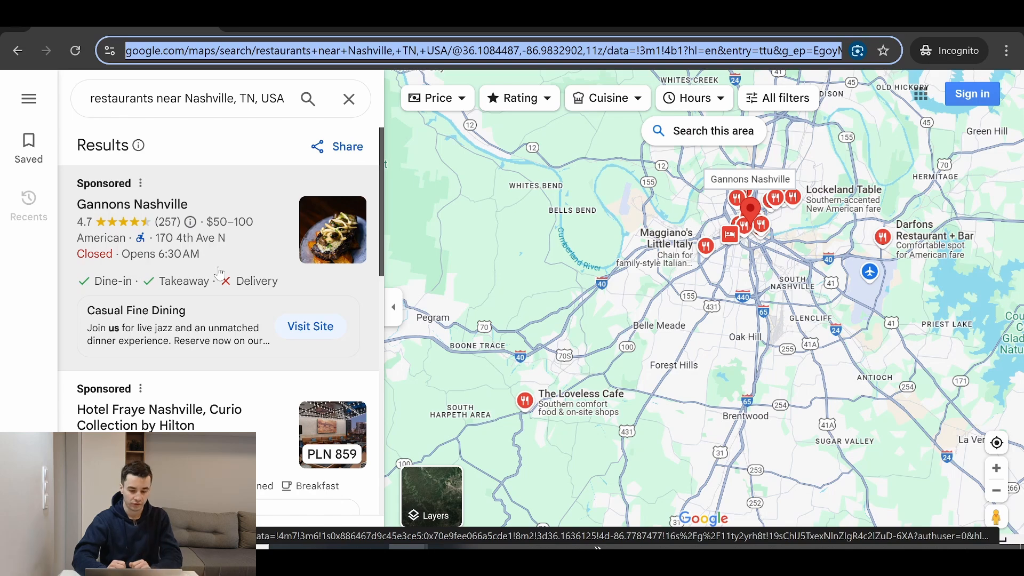
scroll(195, 313, down, 1)
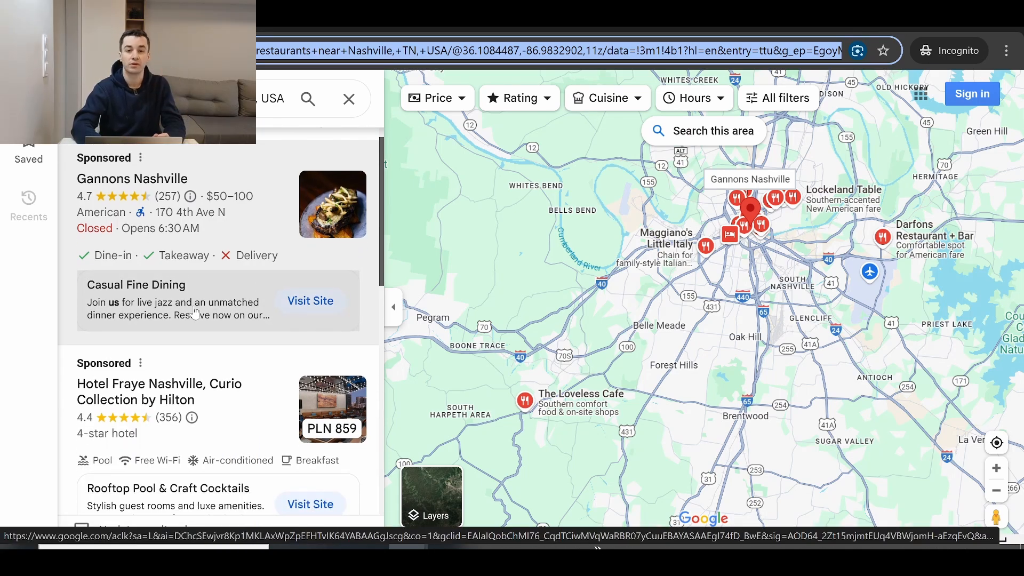
scroll(195, 389, down, 10)
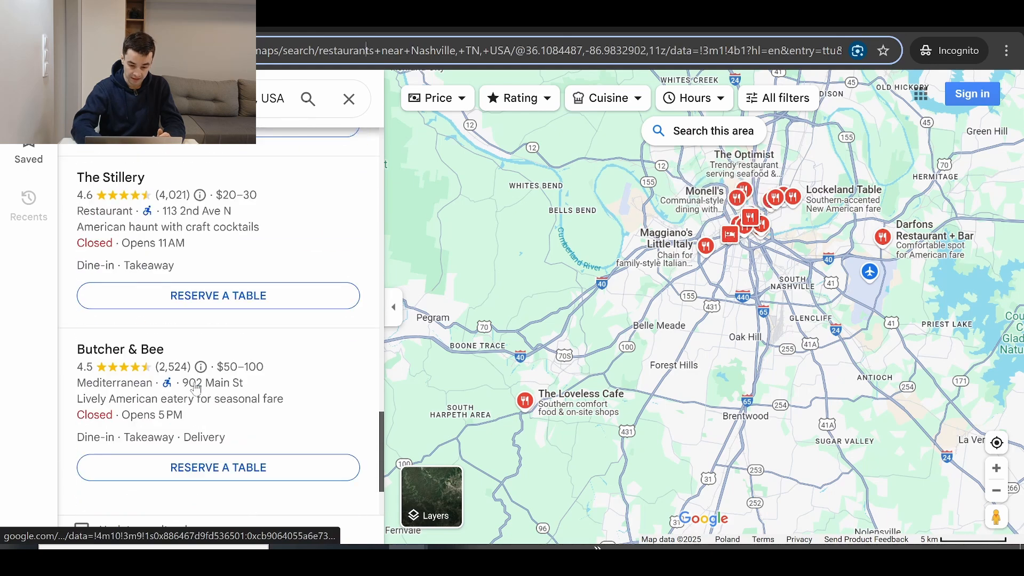
scroll(196, 390, down, 15)
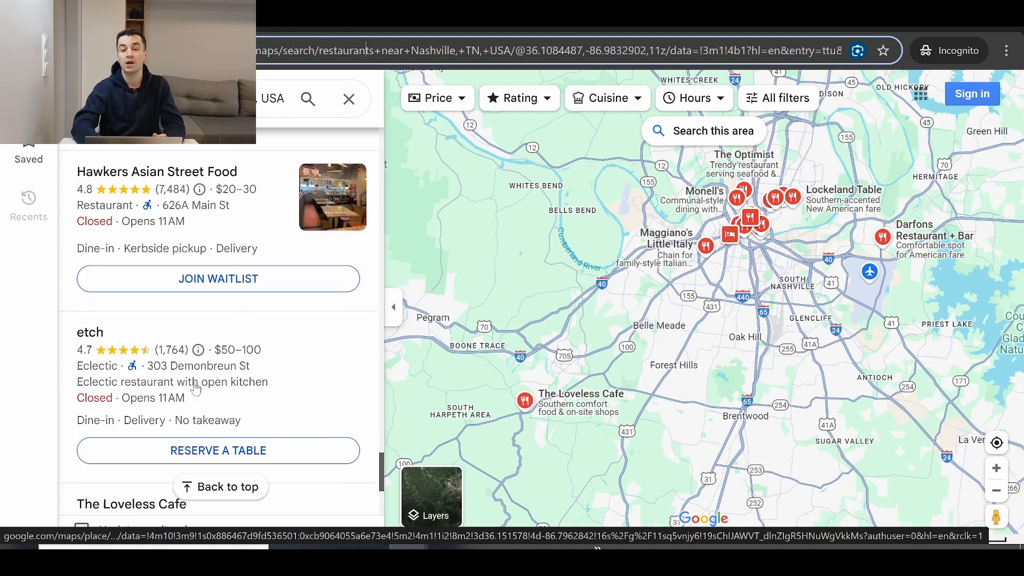
scroll(195, 390, down, 5)
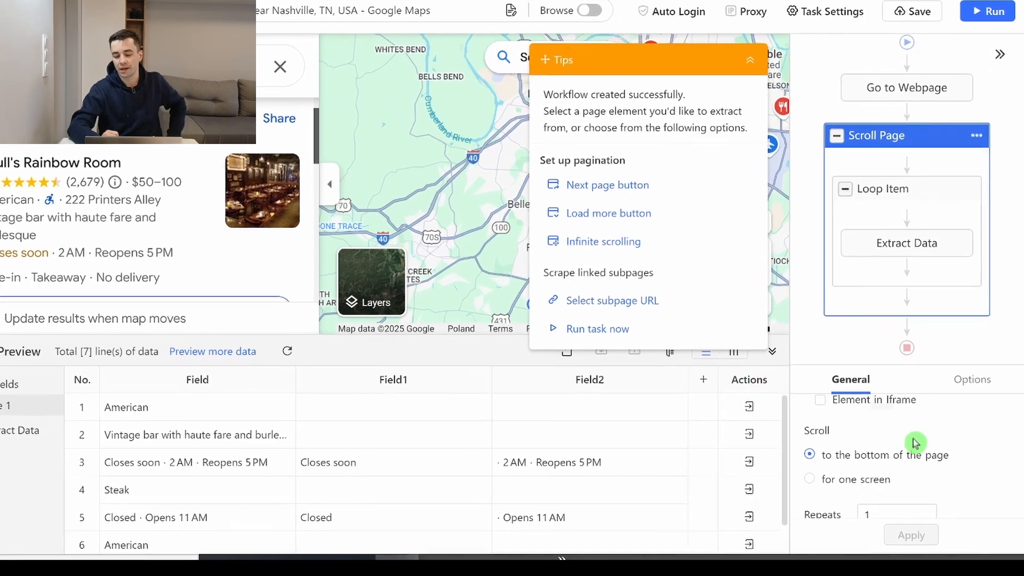
scroll(912, 443, down, 1)
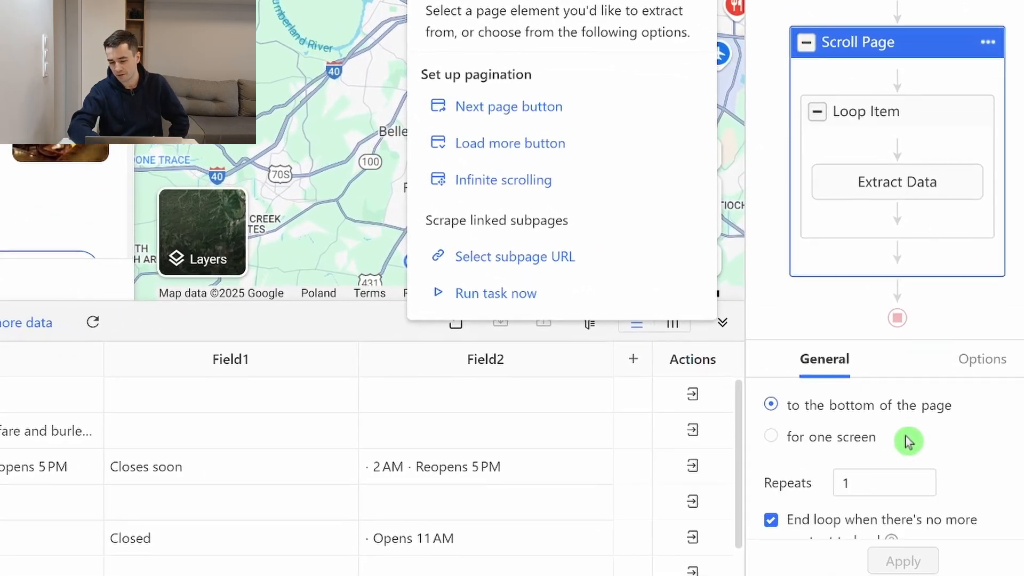
scroll(911, 447, up, 3)
scroll(903, 480, down, 3)
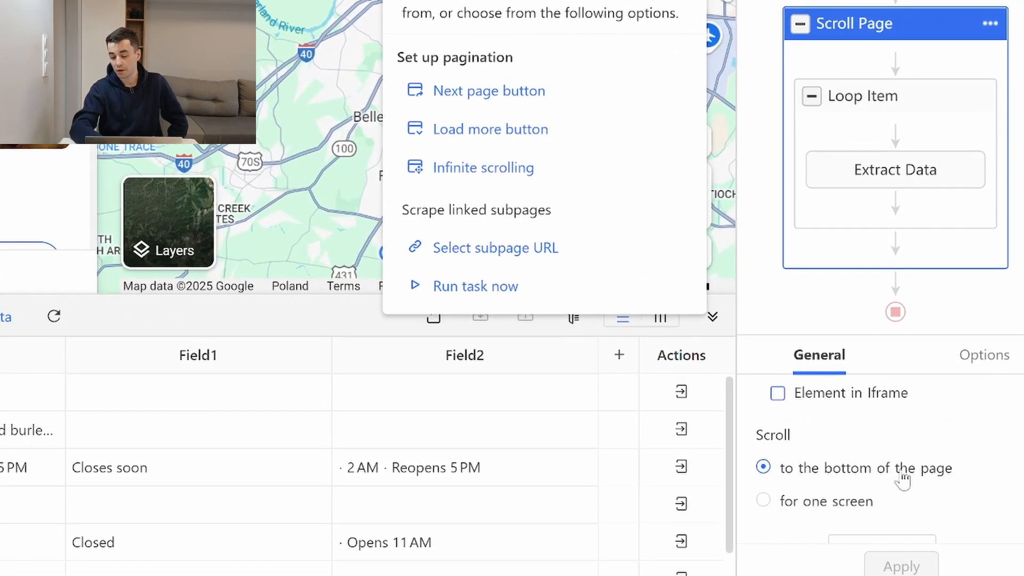
scroll(902, 480, down, 1)
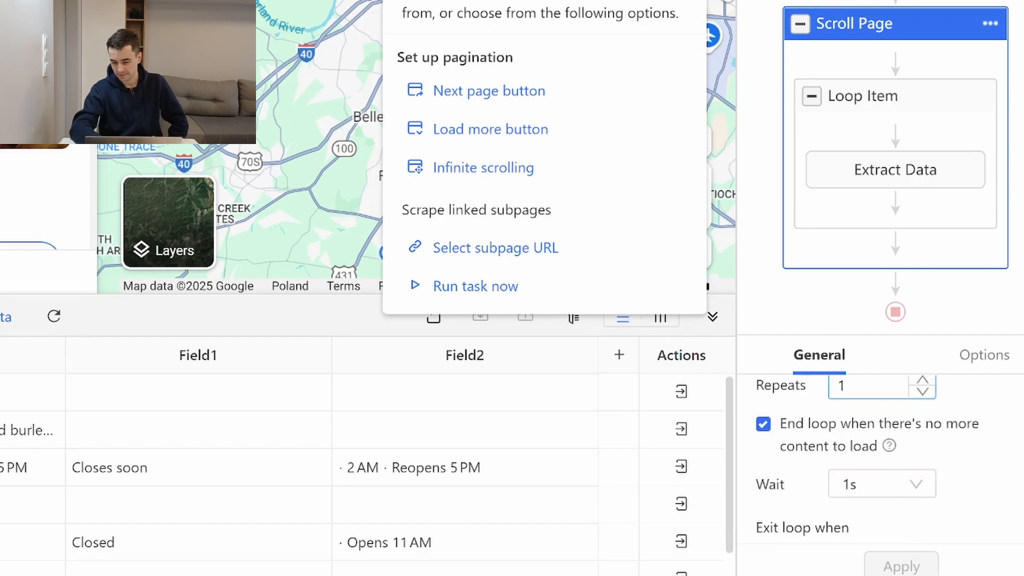
Step: Inspect the Loop Item settings and the fields captured by Extract Data against the restaurant listings
click(864, 104)
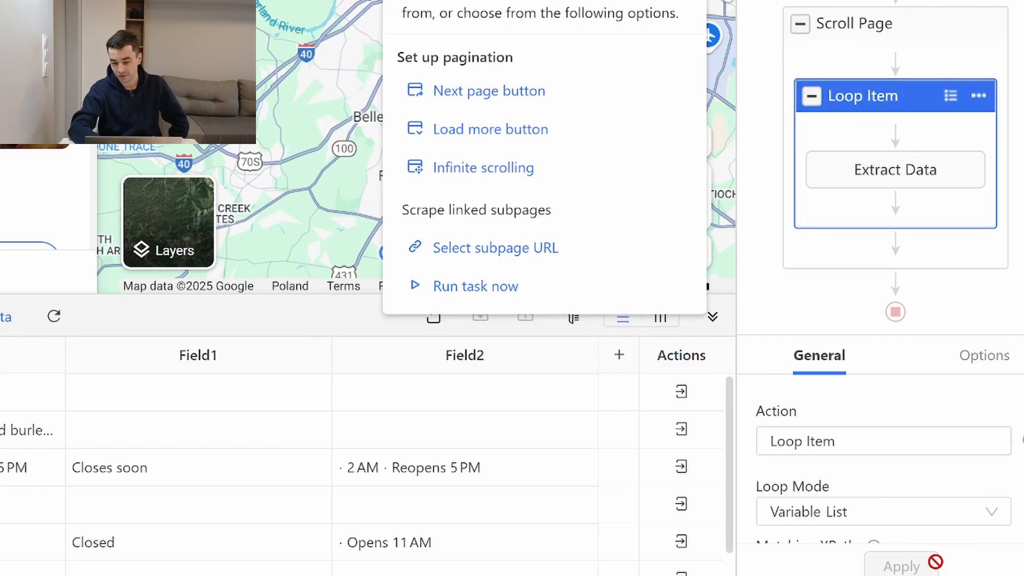
scroll(907, 470, down, 5)
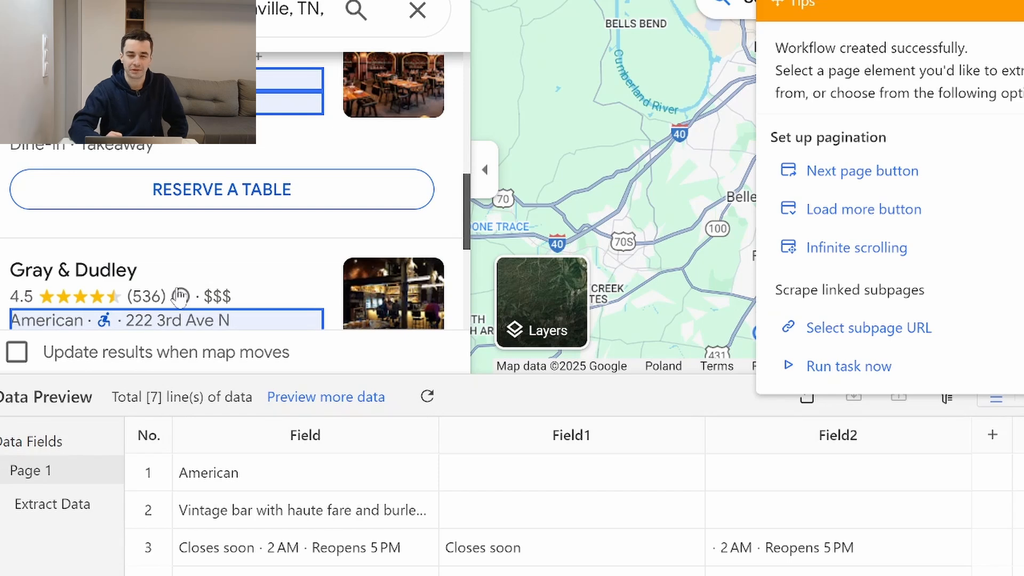
scroll(180, 298, down, 1)
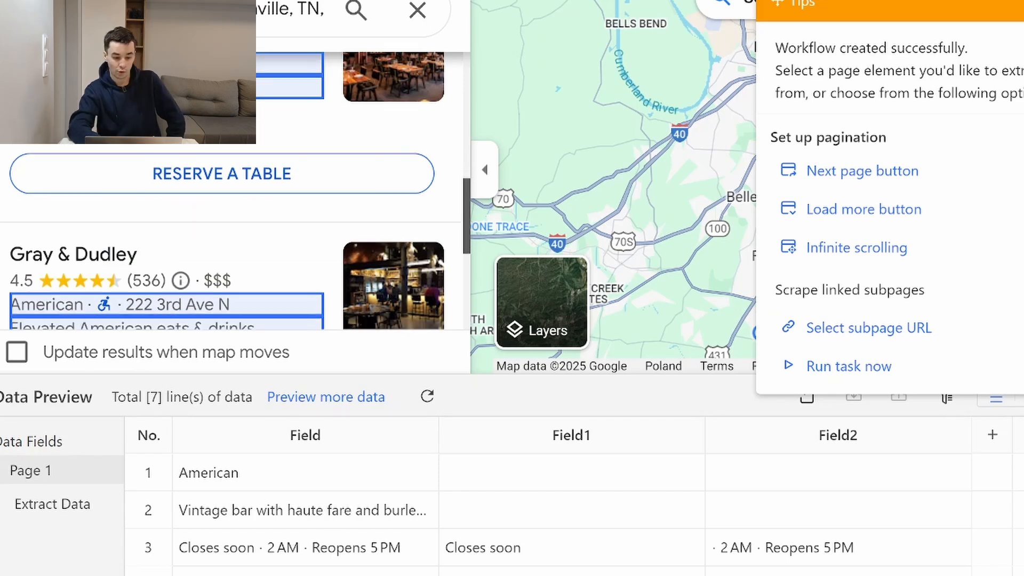
click(52, 504)
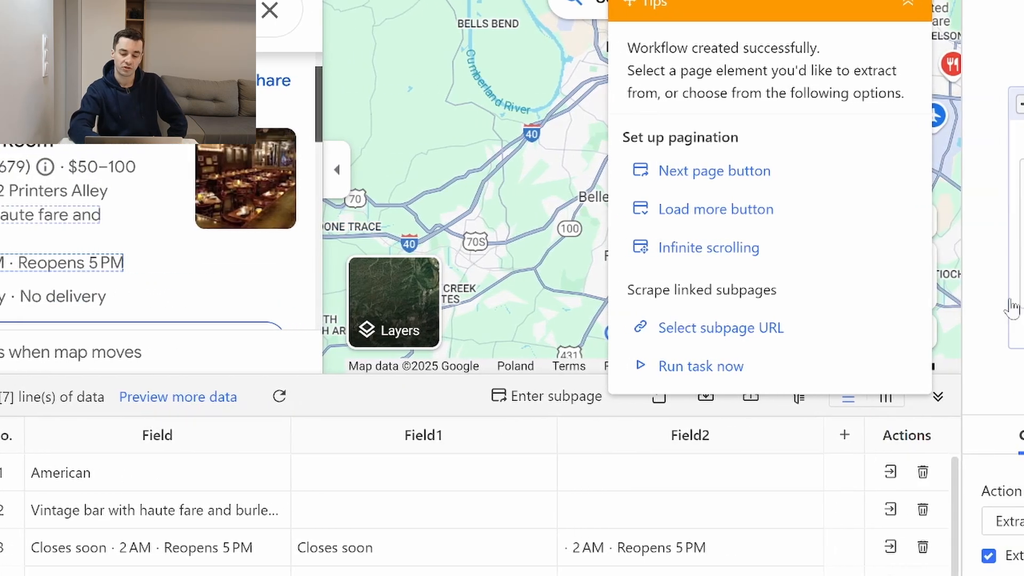
click(848, 222)
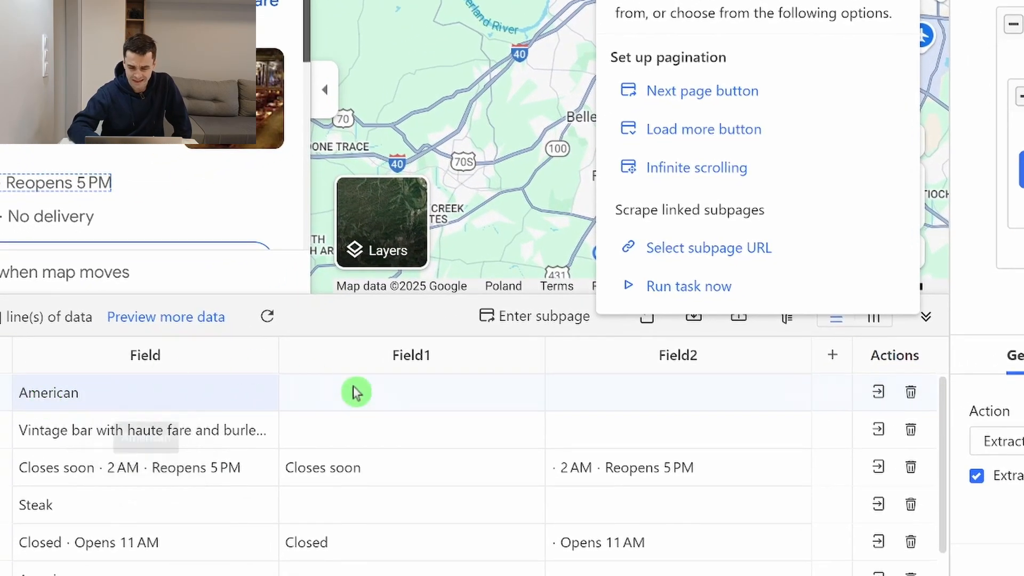
scroll(533, 491, down, 1)
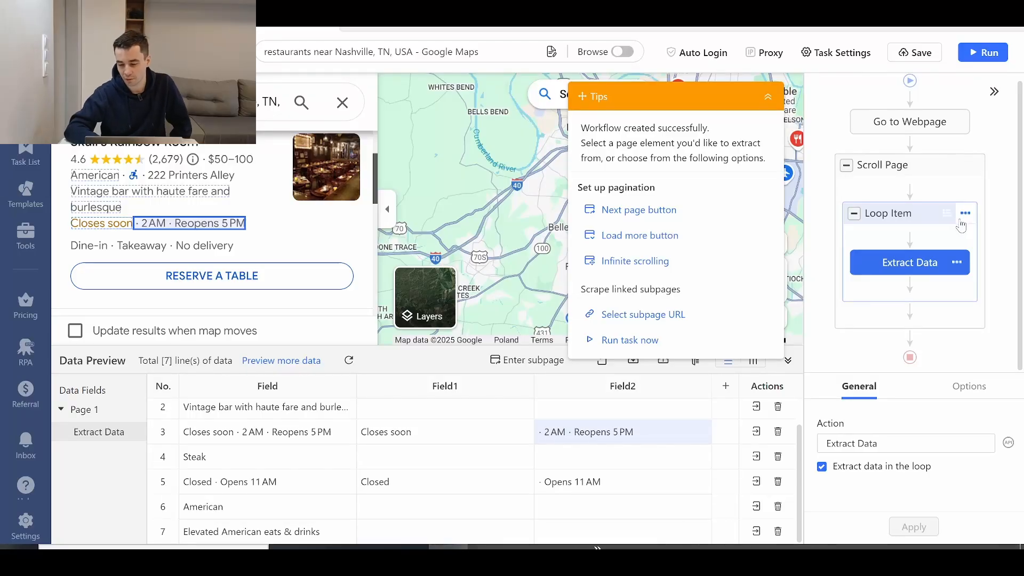
Step: Delete the Scroll Page loop with its nested actions from the workflow
click(980, 171)
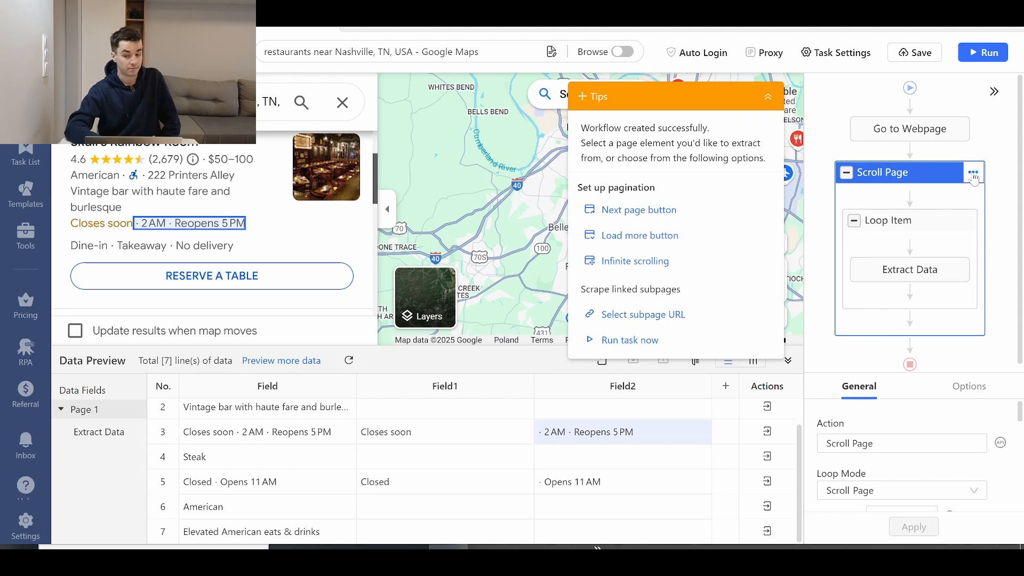
click(930, 269)
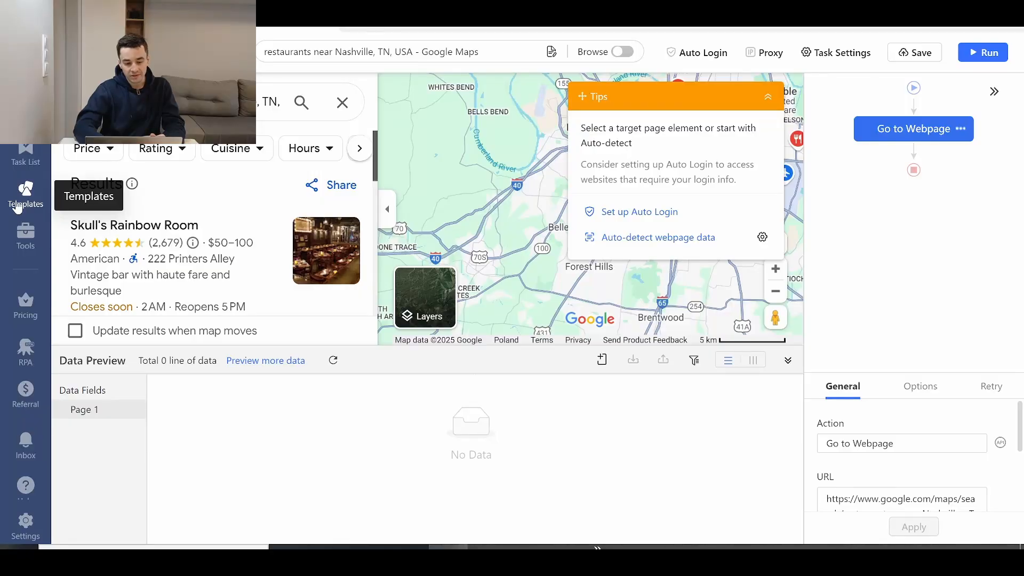
Step: Search the template library for "google maps" and open the Google Maps Email Finder template
click(18, 207)
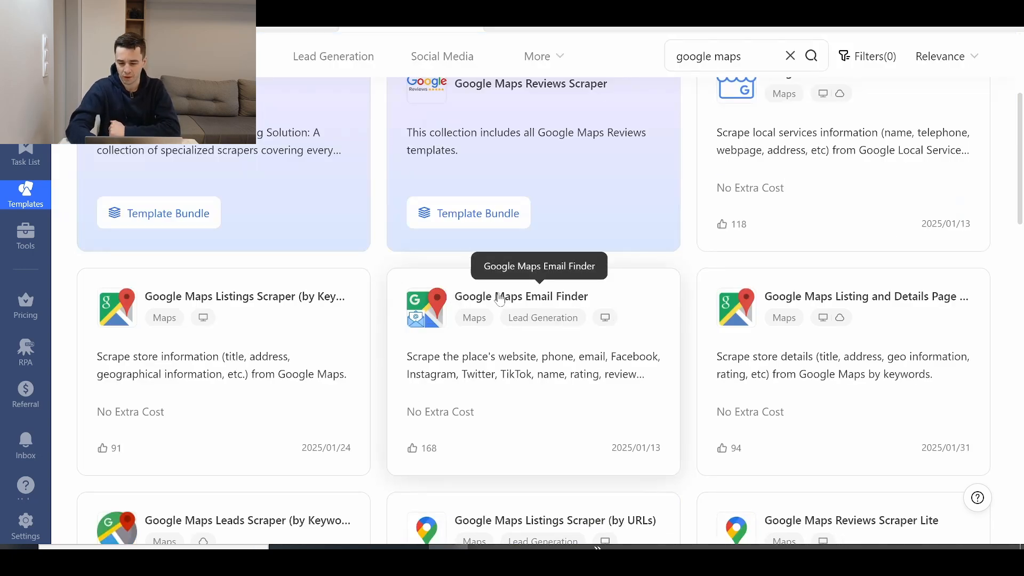
click(501, 299)
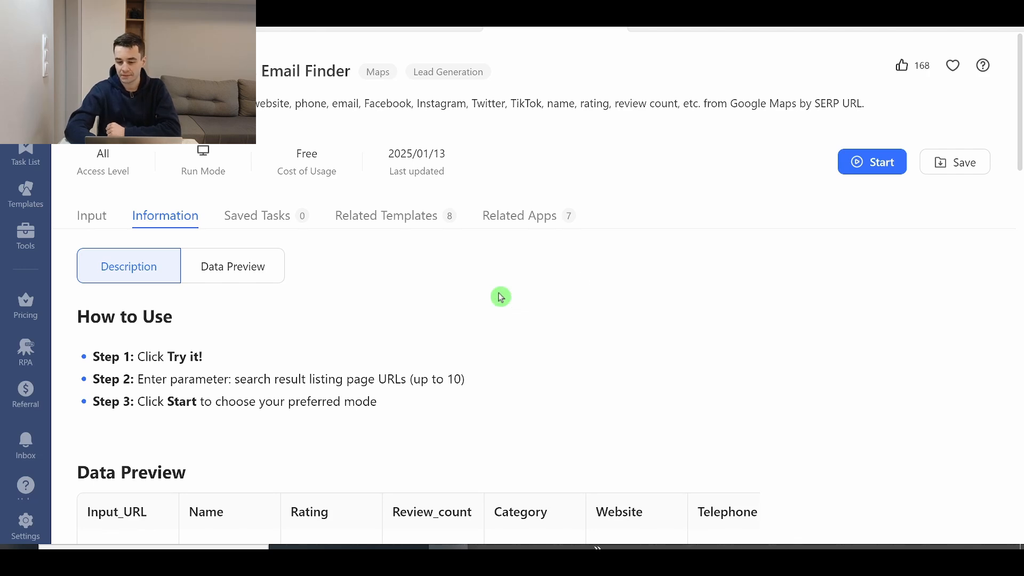
Step: Examine the template's instructions and sample data columns, including website, telephone, email and social media fields
scroll(500, 297, down, 5)
scroll(279, 327, up, 2)
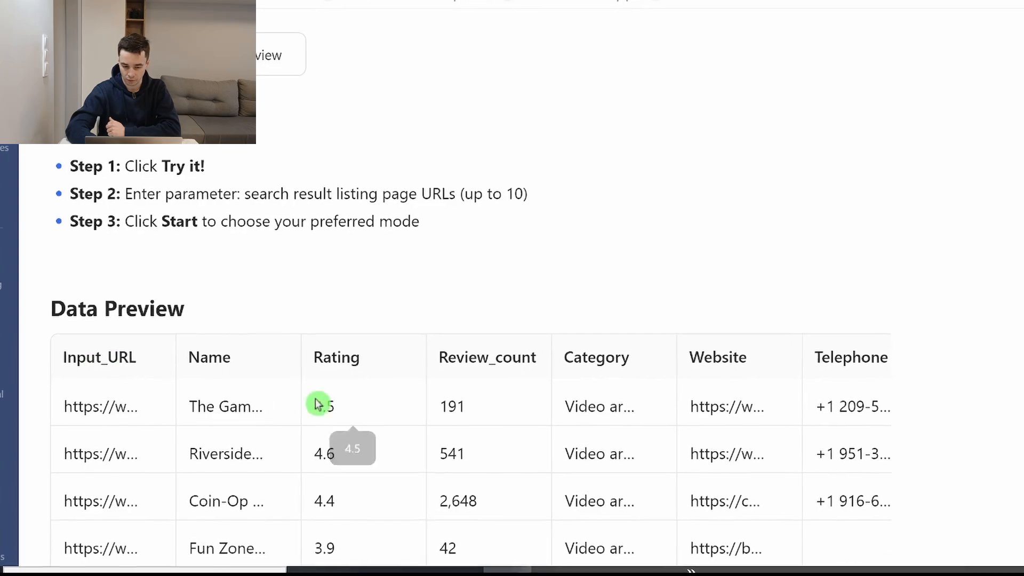
scroll(318, 405, right, 10)
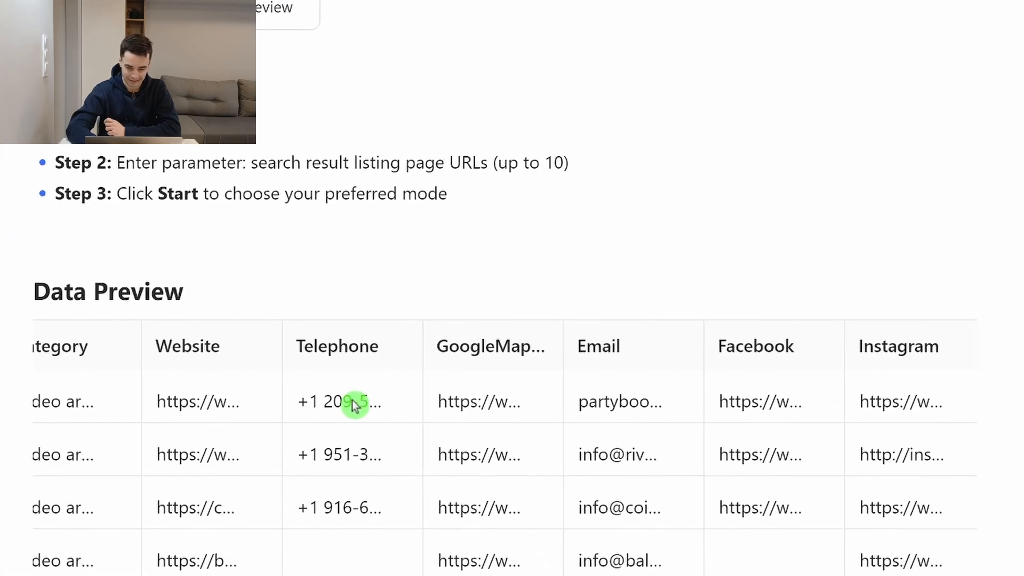
scroll(457, 274, down, 5)
scroll(516, 329, up, 3)
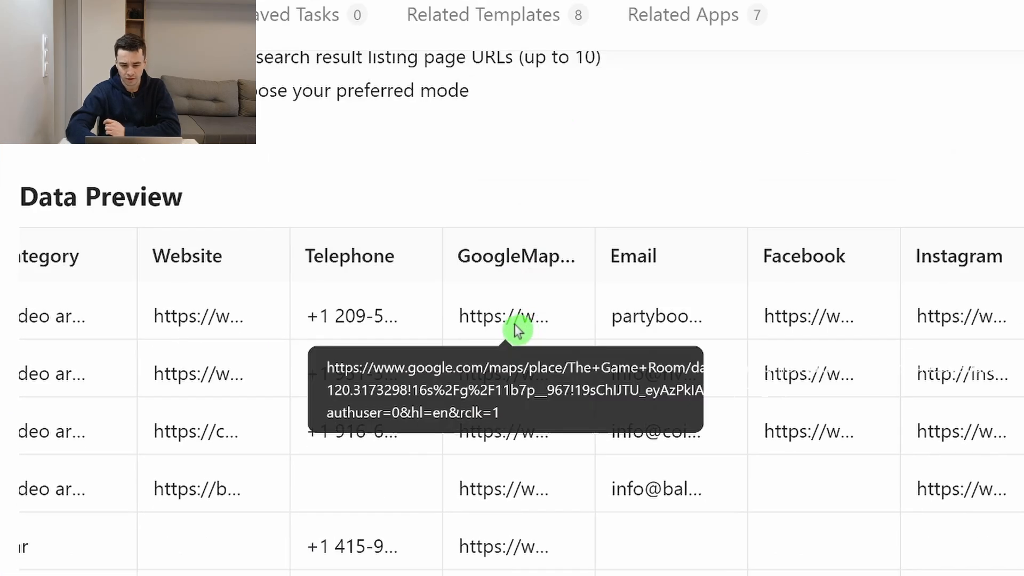
scroll(518, 329, right, 6)
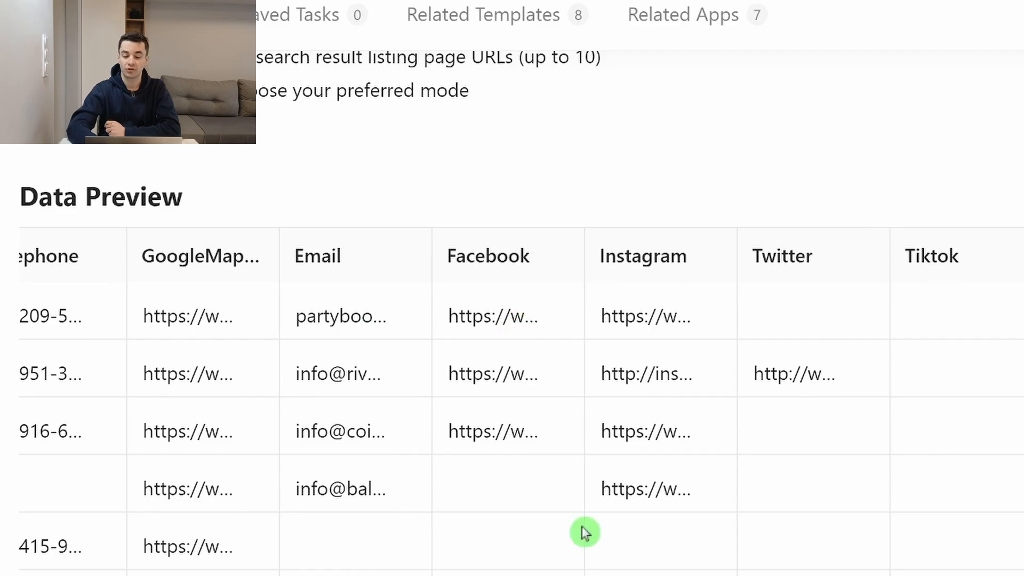
scroll(512, 400, down, 4)
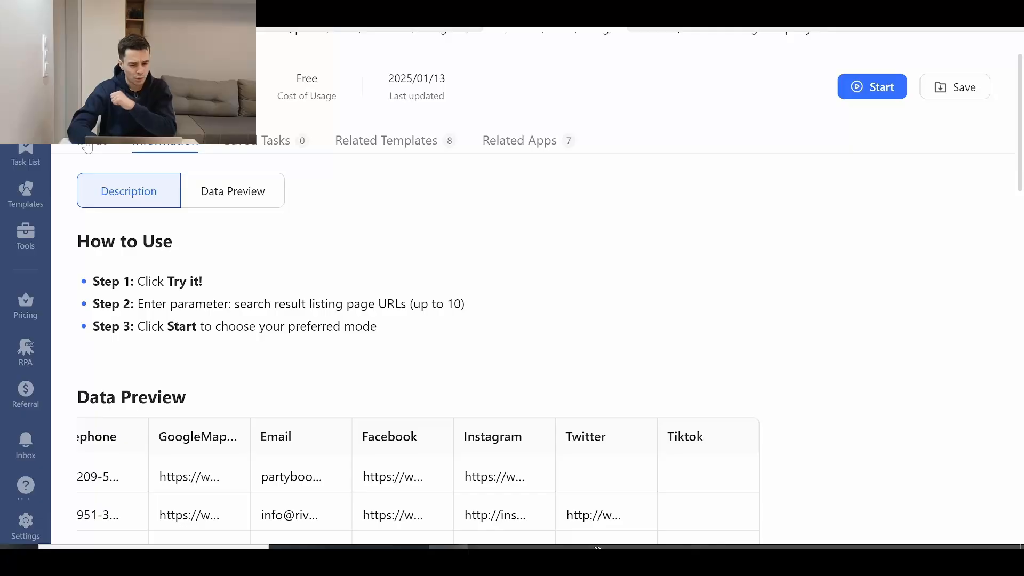
Step: Enter the Google Maps listing page URL in the template input and run the task on the device in Standard Mode
click(92, 154)
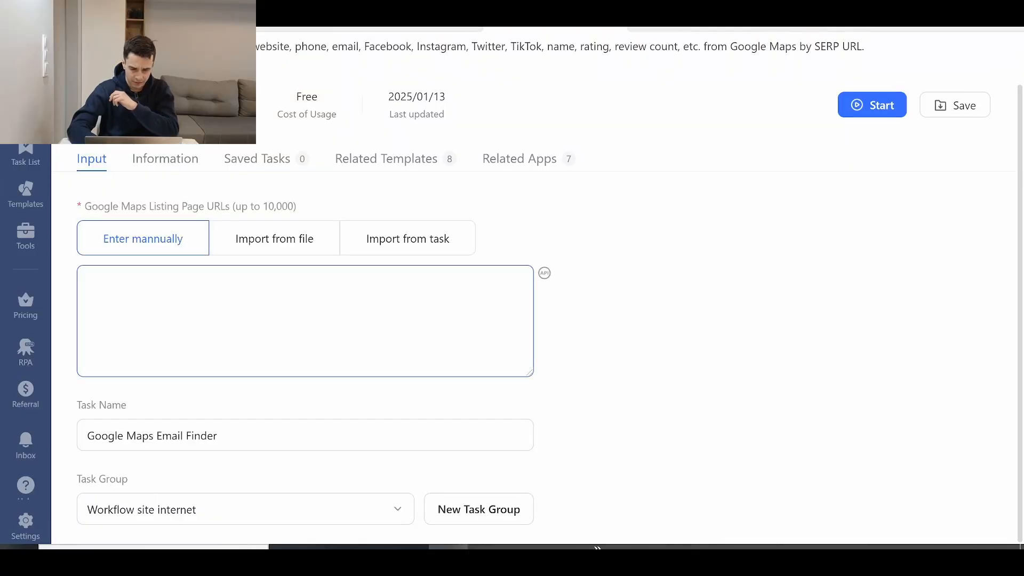
click(153, 204)
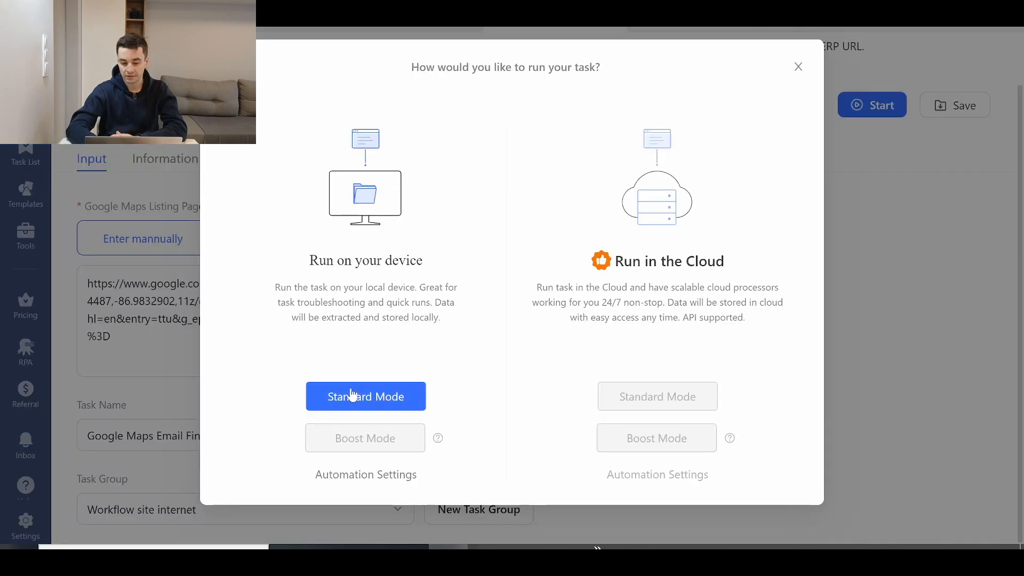
click(352, 396)
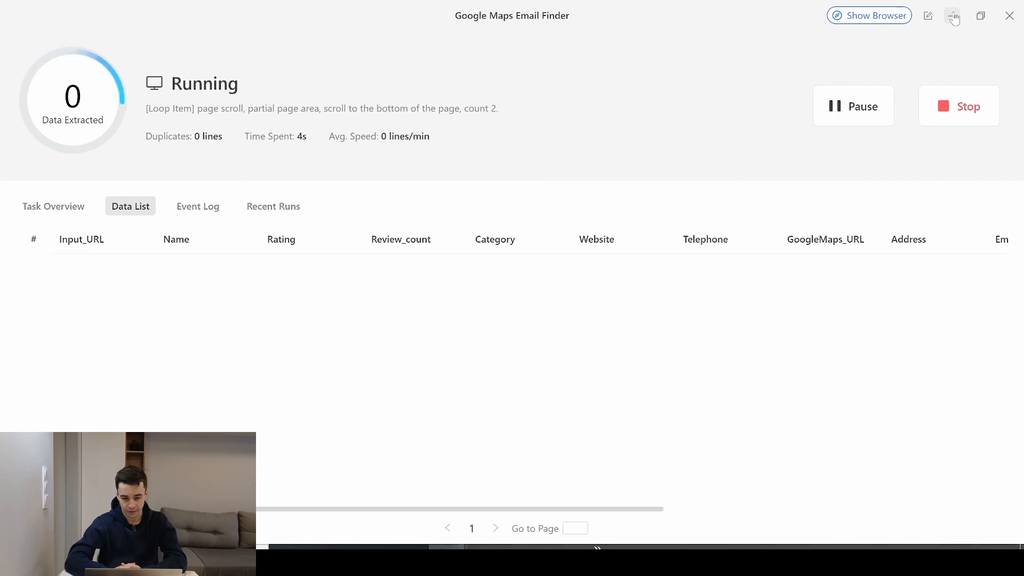
Step: Check the running Google Maps Email Finder task, inspect its event log and close the run summary
click(849, 15)
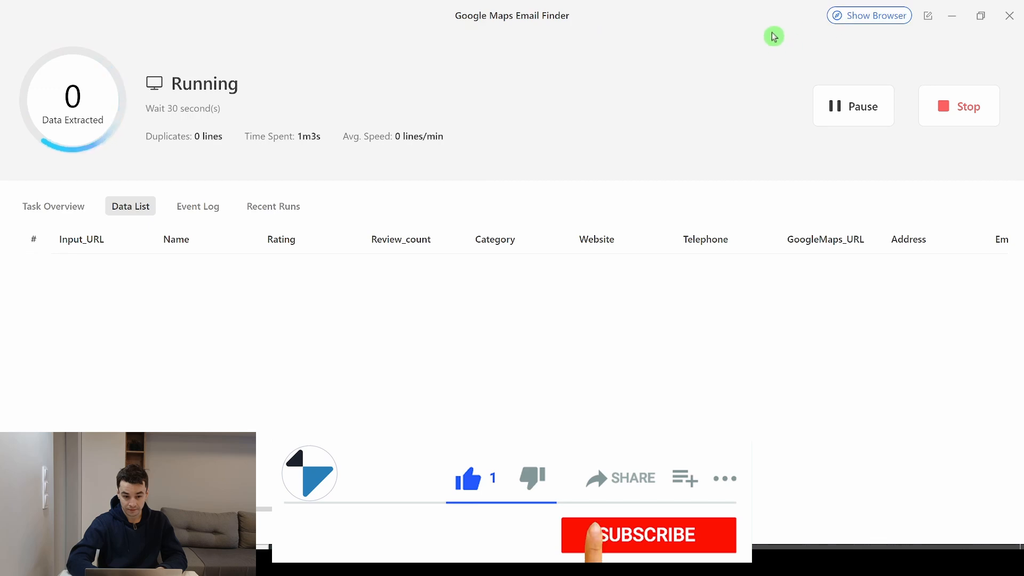
click(206, 207)
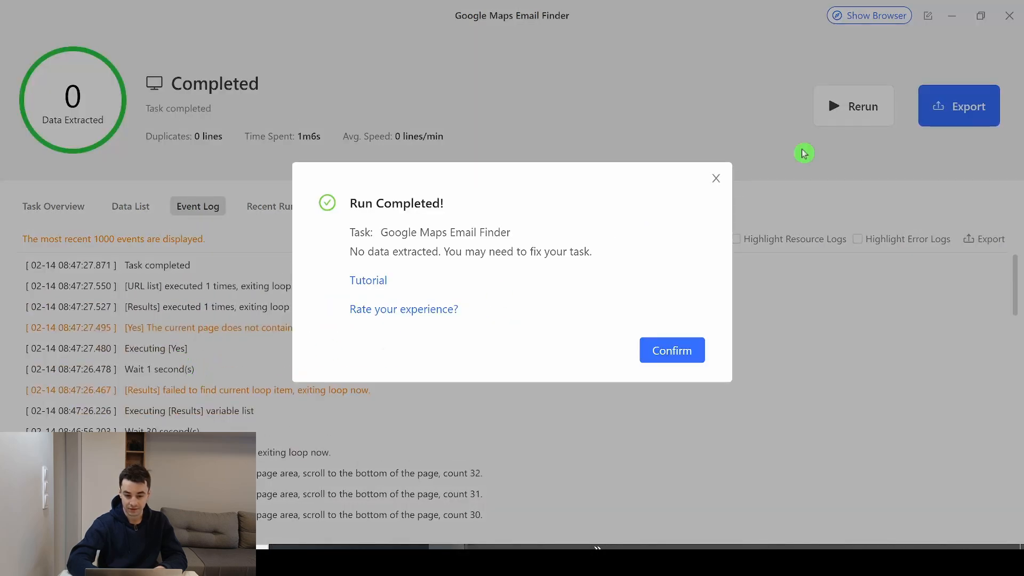
click(714, 178)
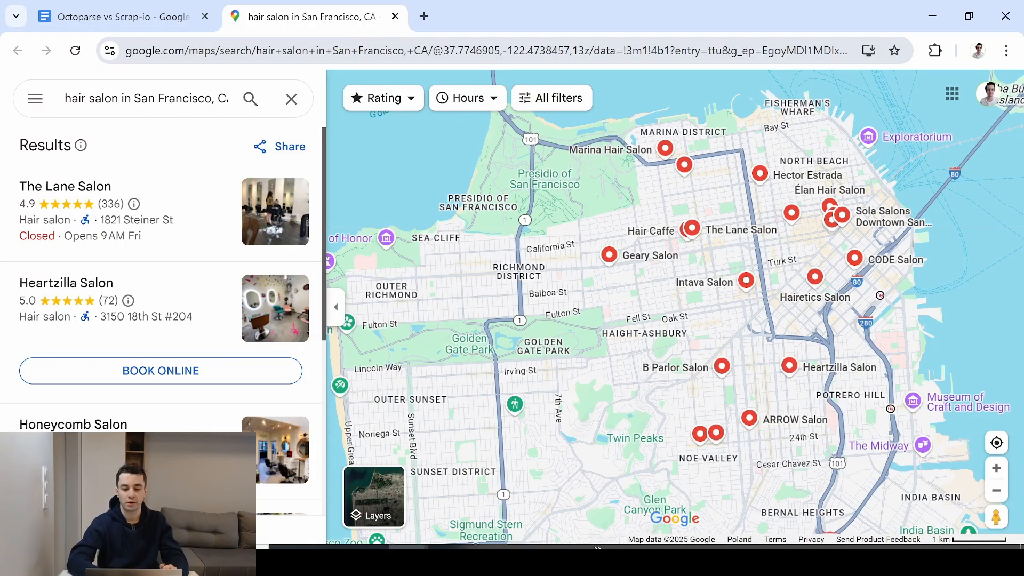
Step: Switch to the Scrap.io search page in the browser and look through the activity, Level 1 division and Level 2 division choices
key(ctrl+l)
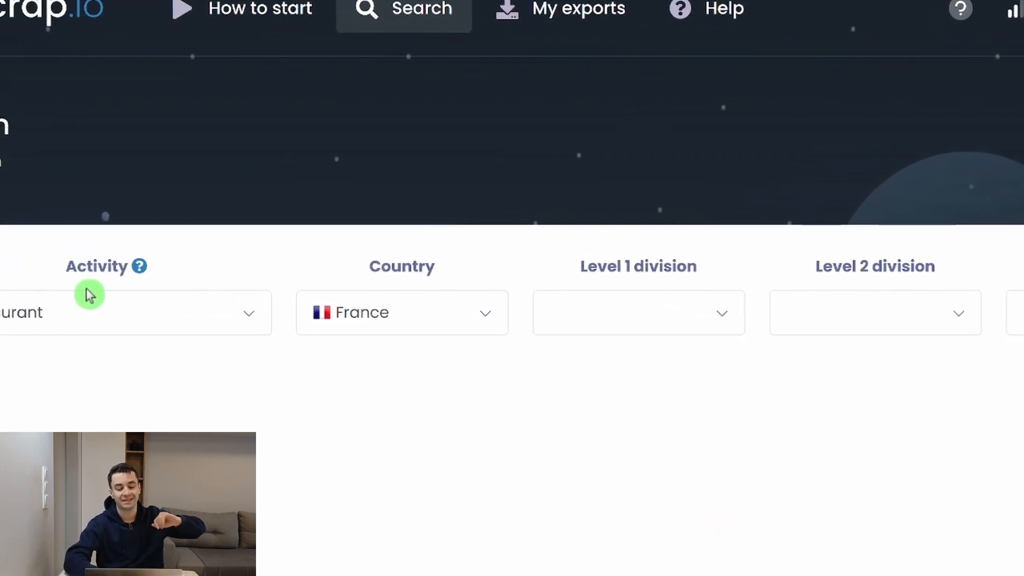
click(125, 314)
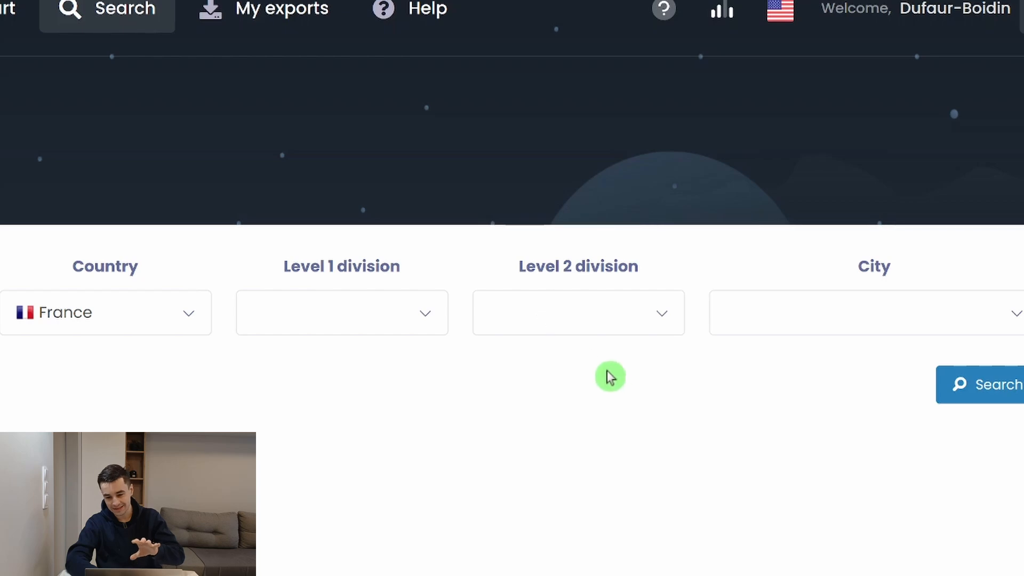
click(564, 313)
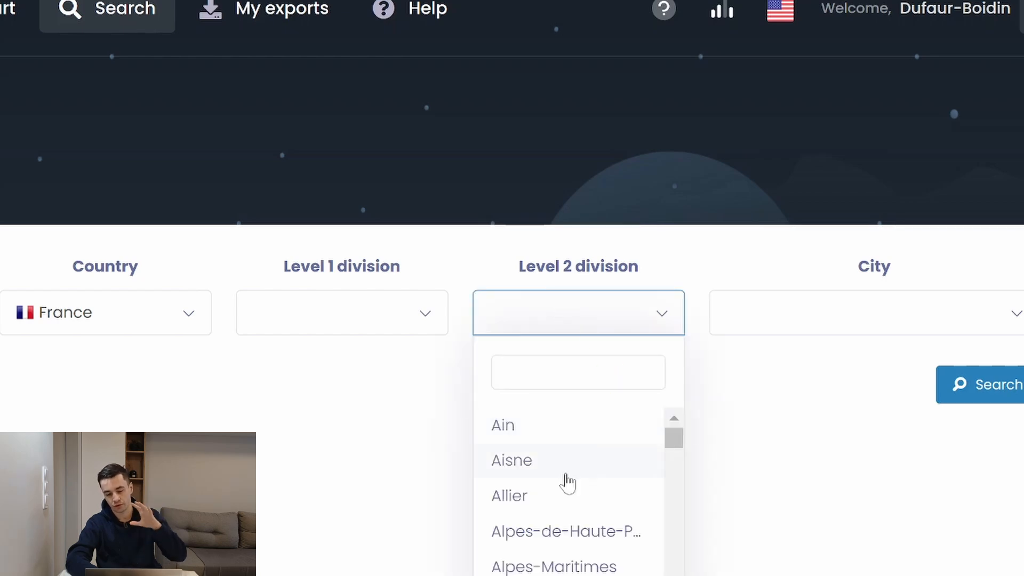
click(386, 318)
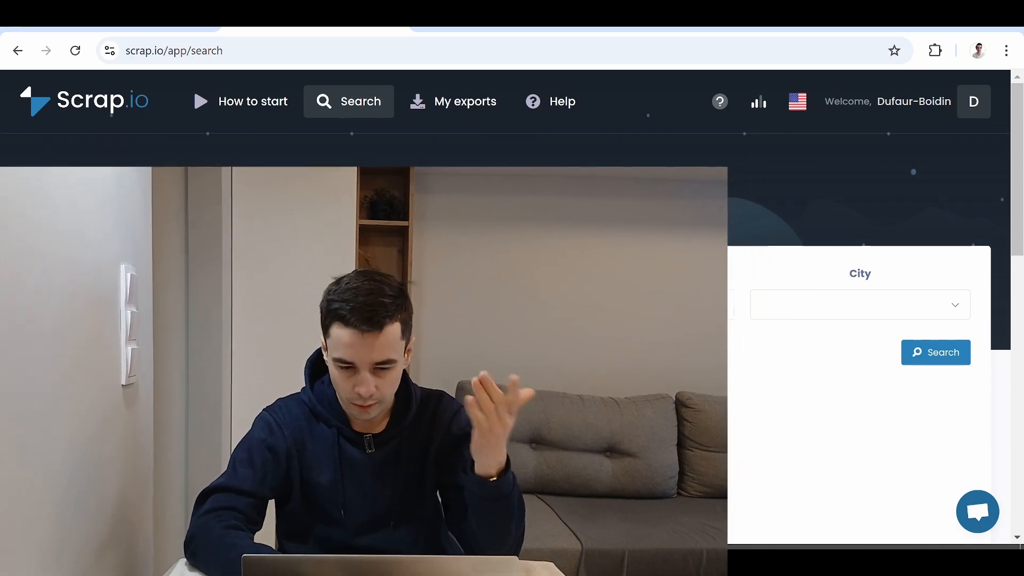
Step: Set the search country to United States and the Level 1 division to Tennessee
click(347, 305)
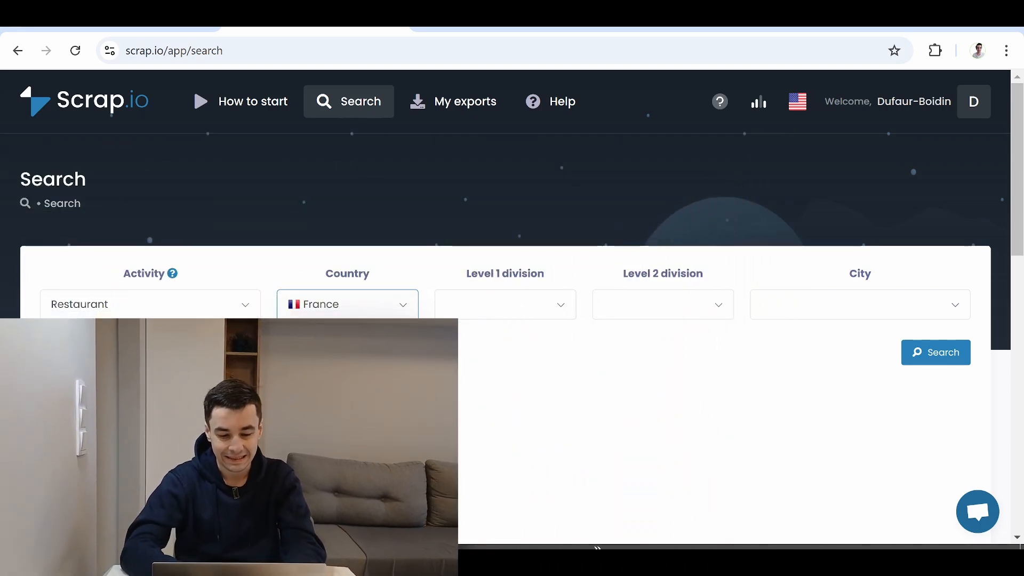
text(uni)
click(330, 474)
click(501, 303)
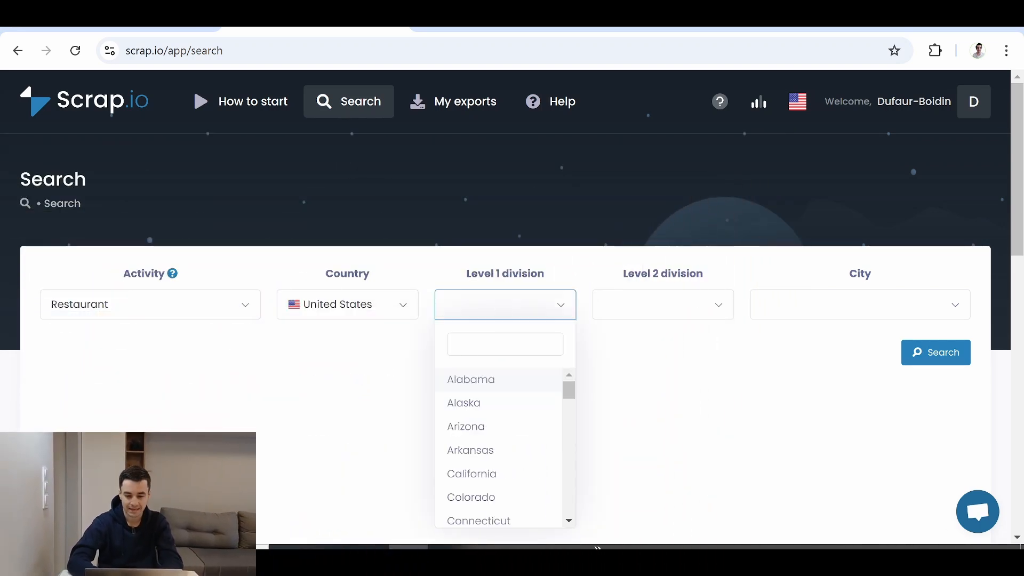
click(474, 379)
Step: Leave the Level 2 division empty, set the city to Nashville and run the restaurant search
click(701, 311)
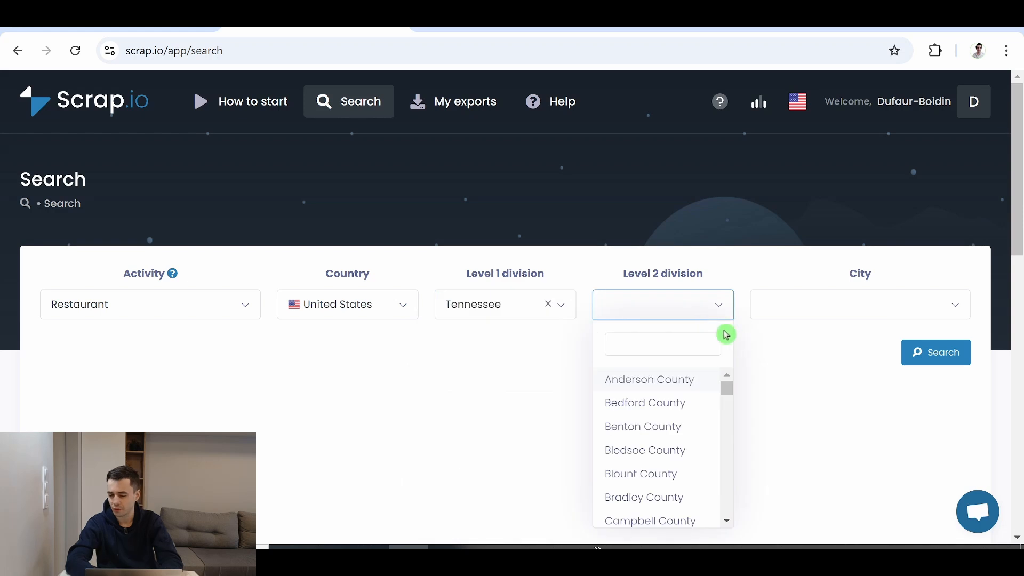
click(808, 376)
click(771, 292)
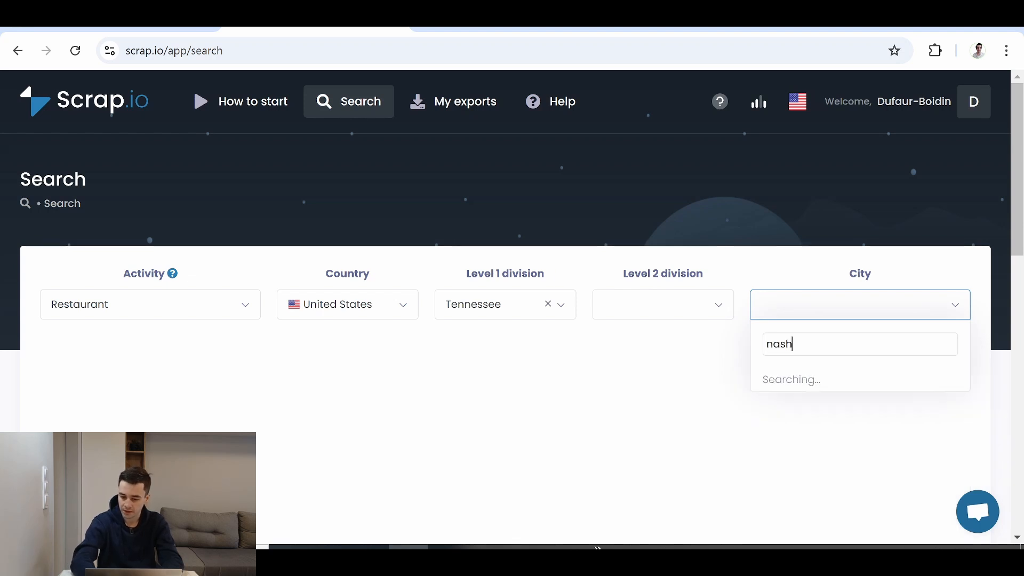
text(nashvi)
click(795, 379)
click(924, 352)
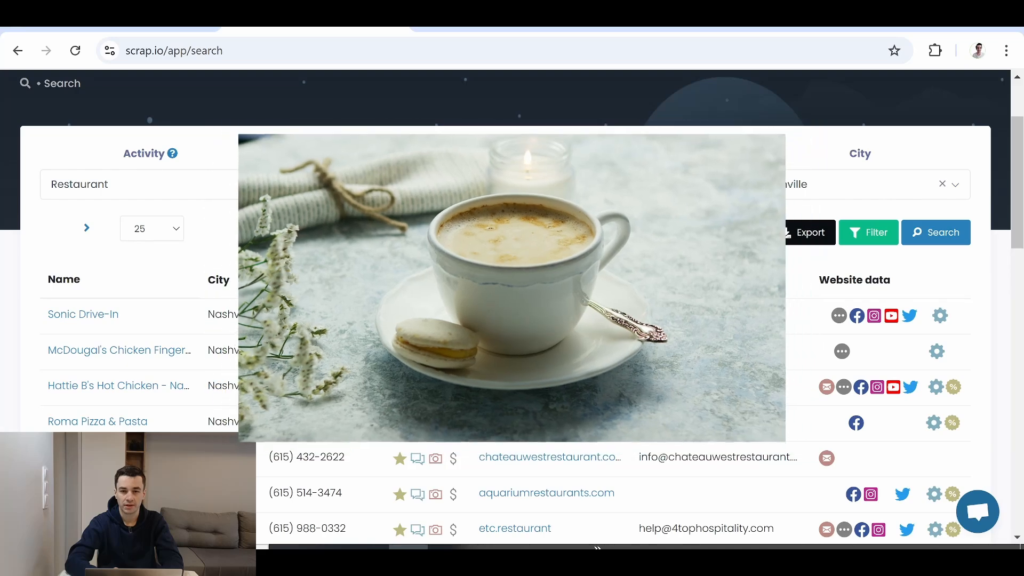
Step: Filter the Nashville results to main activity only, not permanently closed, with a minimum rating of 3
scroll(764, 340, up, 1)
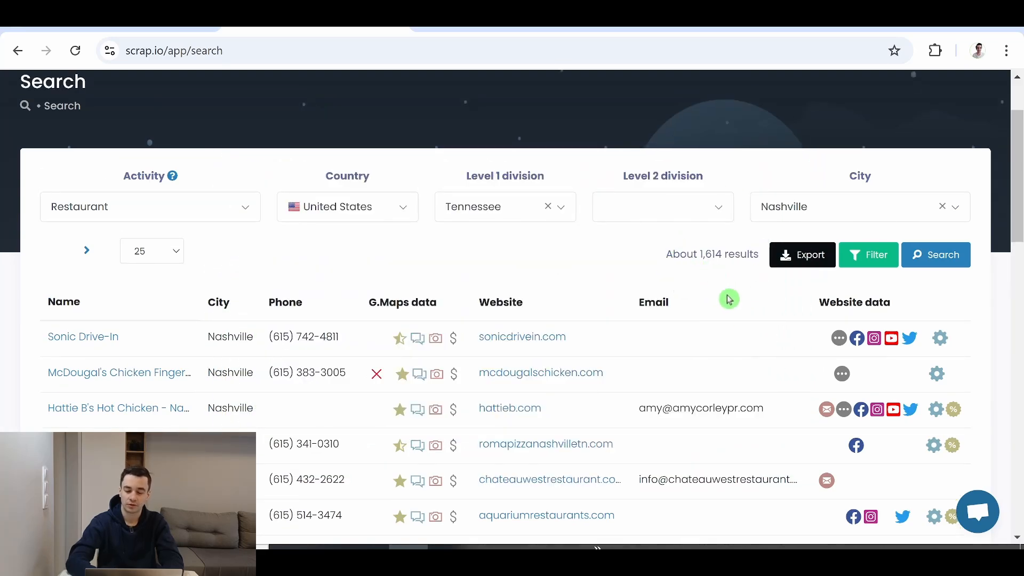
scroll(729, 299, down, 1)
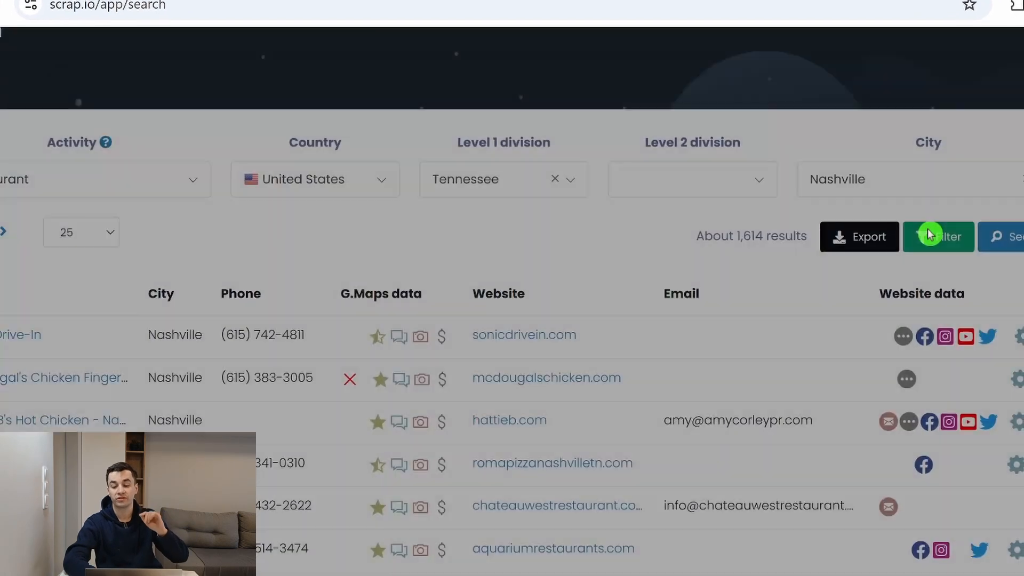
click(914, 238)
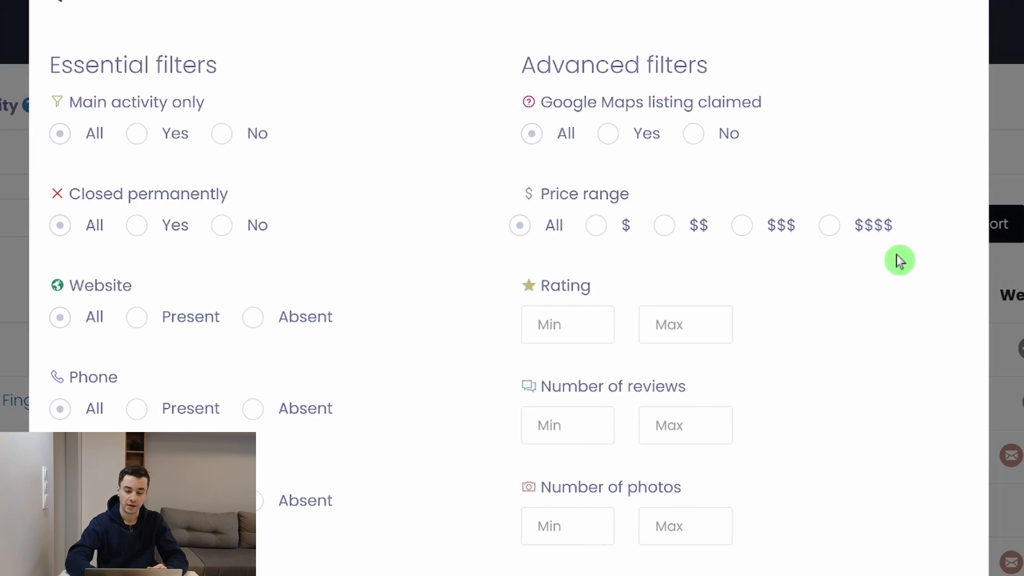
scroll(866, 255, down, 5)
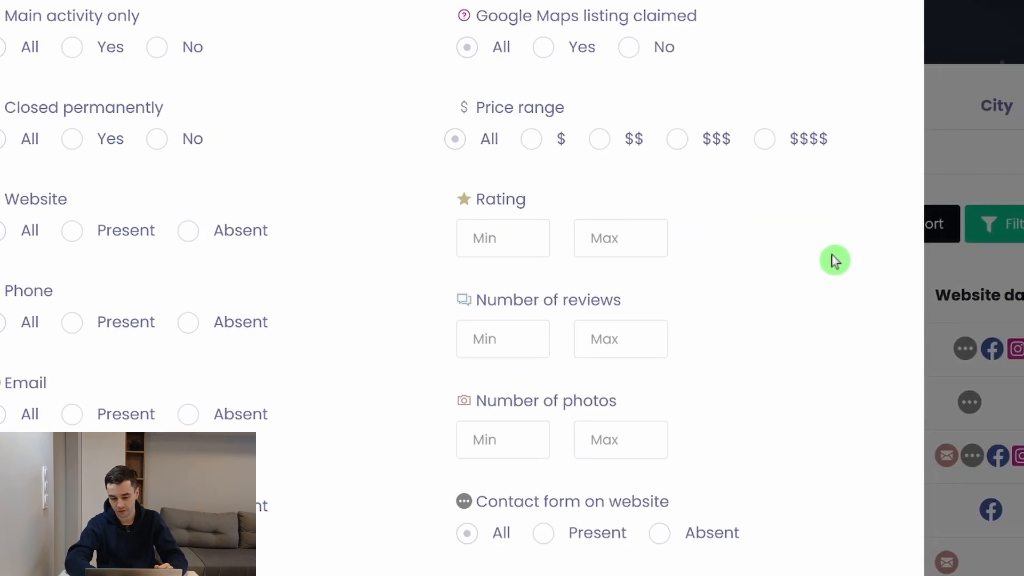
scroll(866, 255, up, 5)
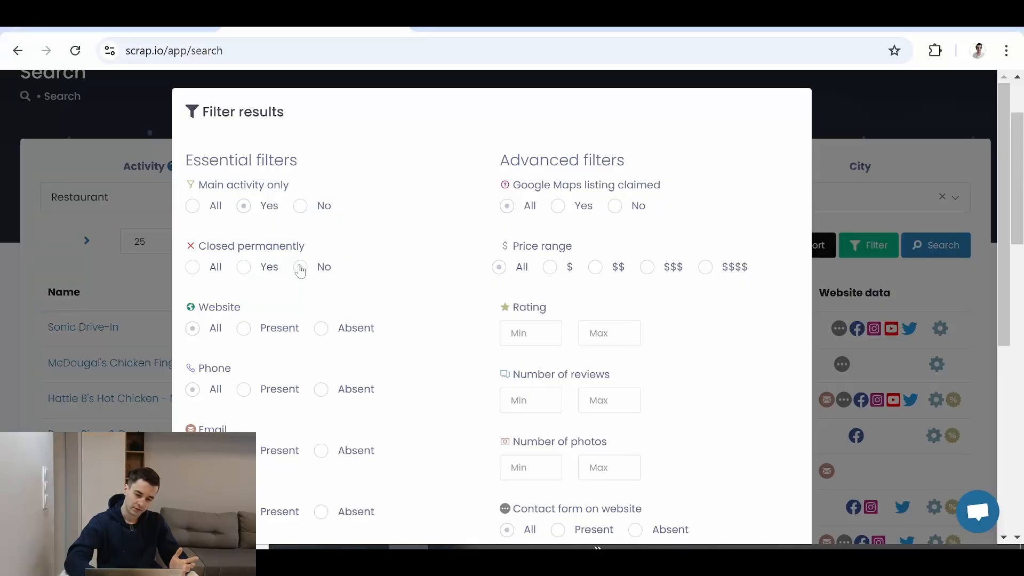
click(300, 267)
scroll(269, 292, down, 1)
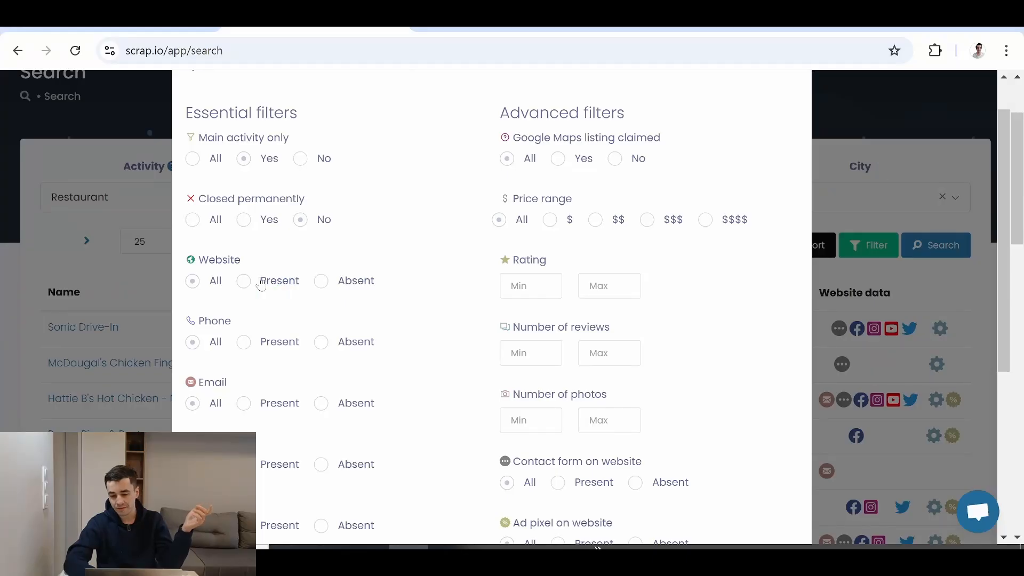
scroll(261, 270, down, 2)
scroll(651, 240, up, 1)
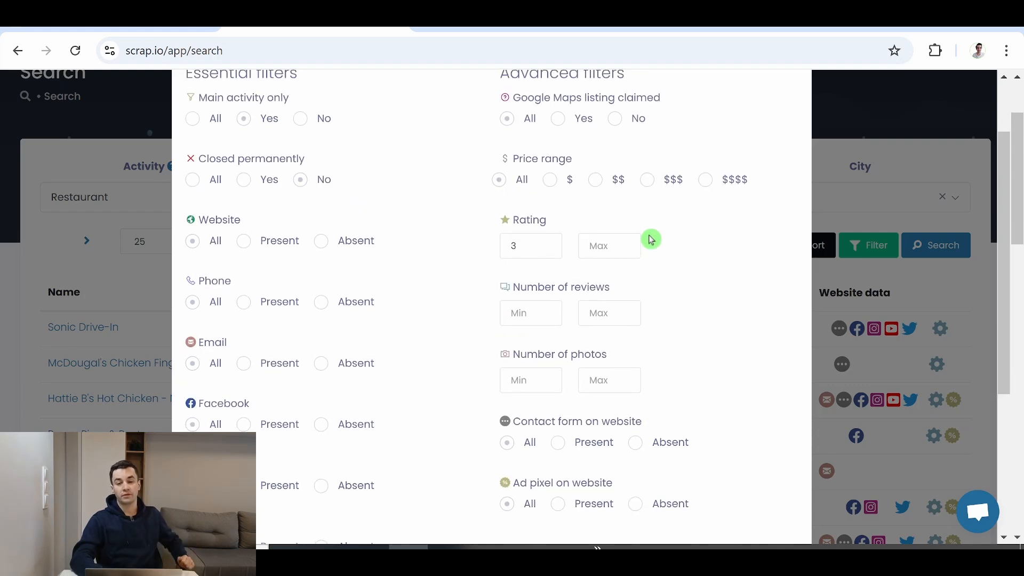
scroll(651, 240, down, 5)
click(780, 483)
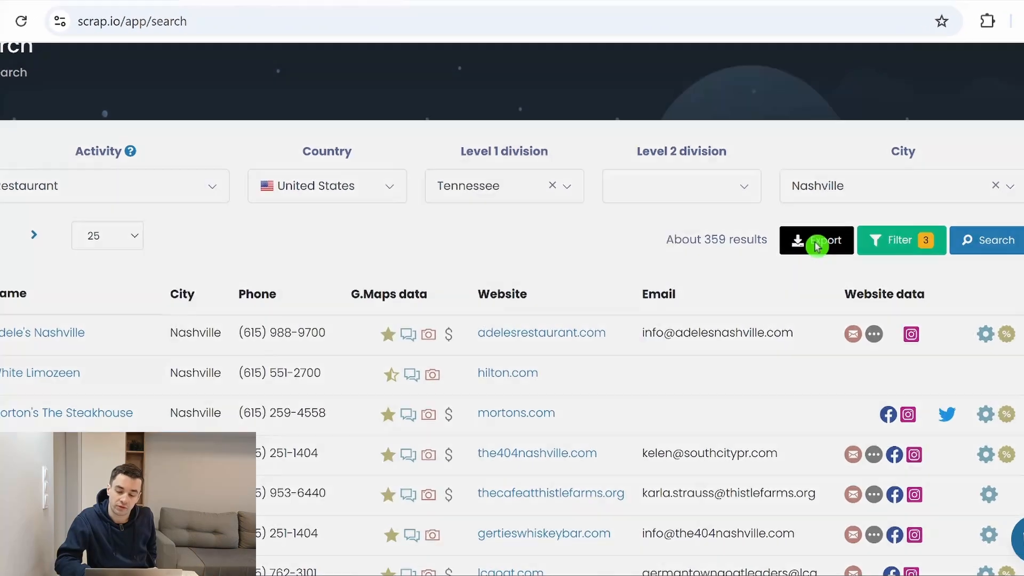
Step: Try the advanced export options with an exported lines limit of 30, review the exportable columns and close without exporting
click(782, 245)
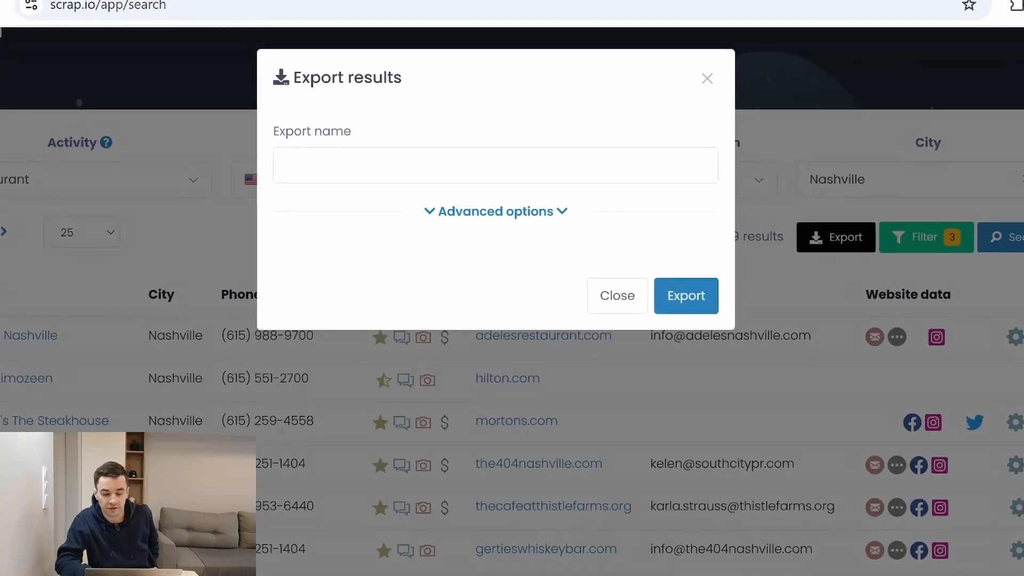
click(495, 158)
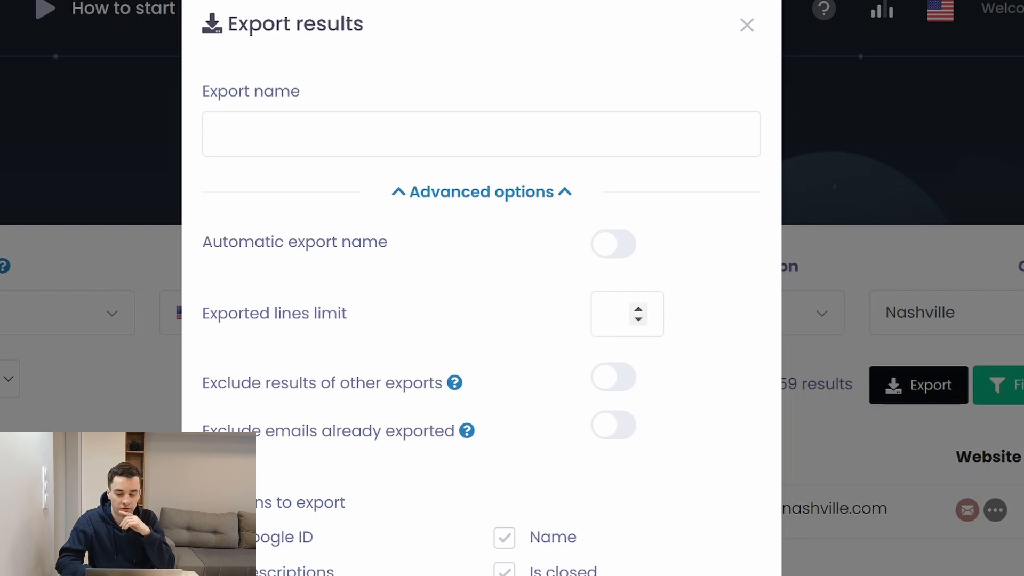
click(595, 328)
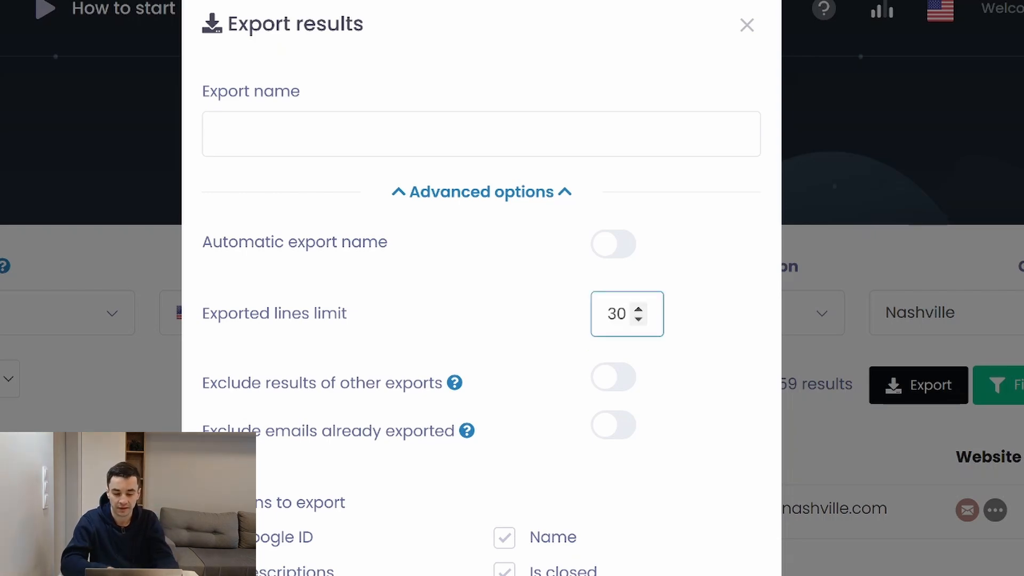
scroll(430, 294, down, 10)
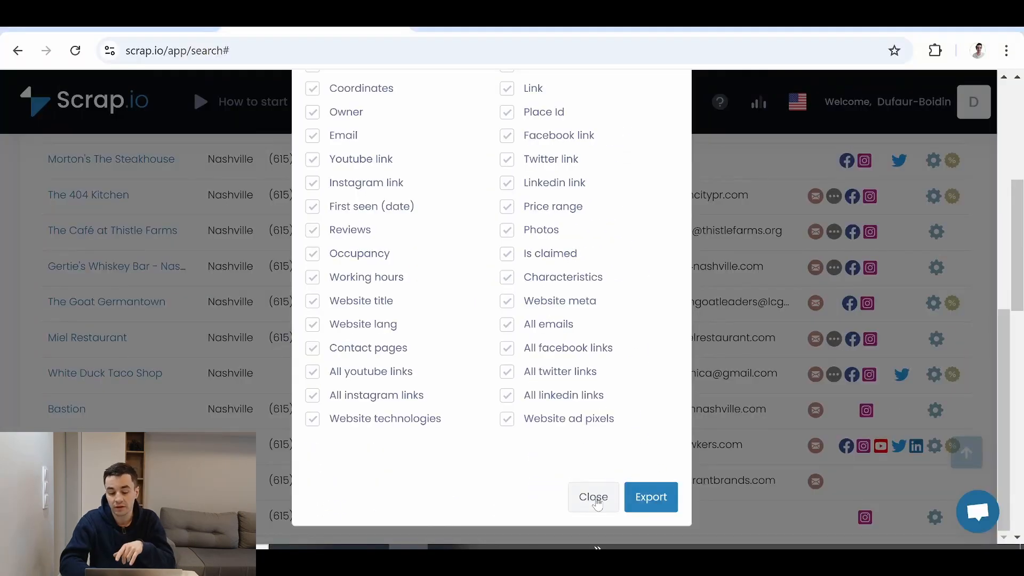
click(597, 496)
Step: Open the list of past exports and look through the entries for the Nashville restaurant files
click(495, 99)
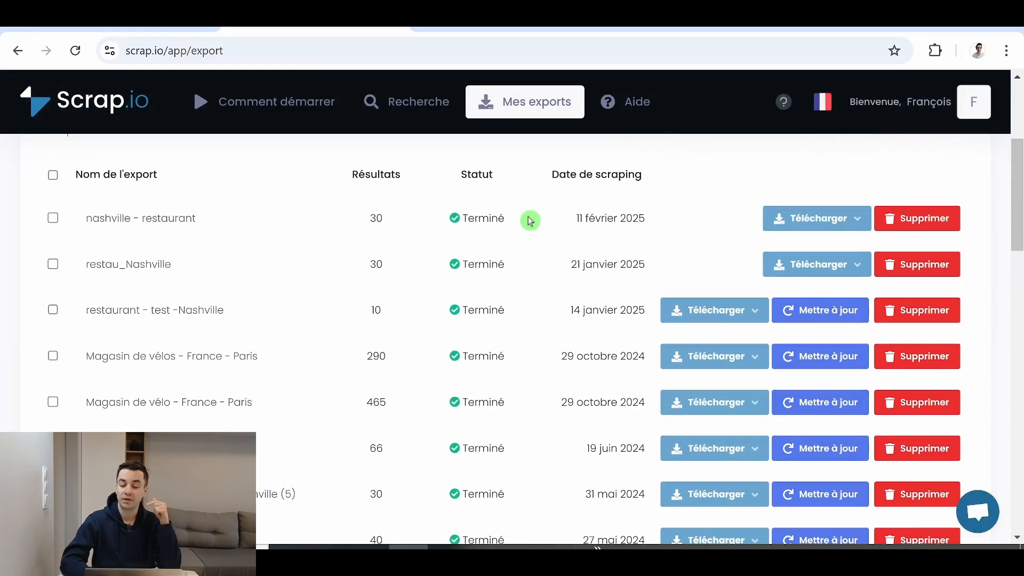
scroll(529, 217, down, 9)
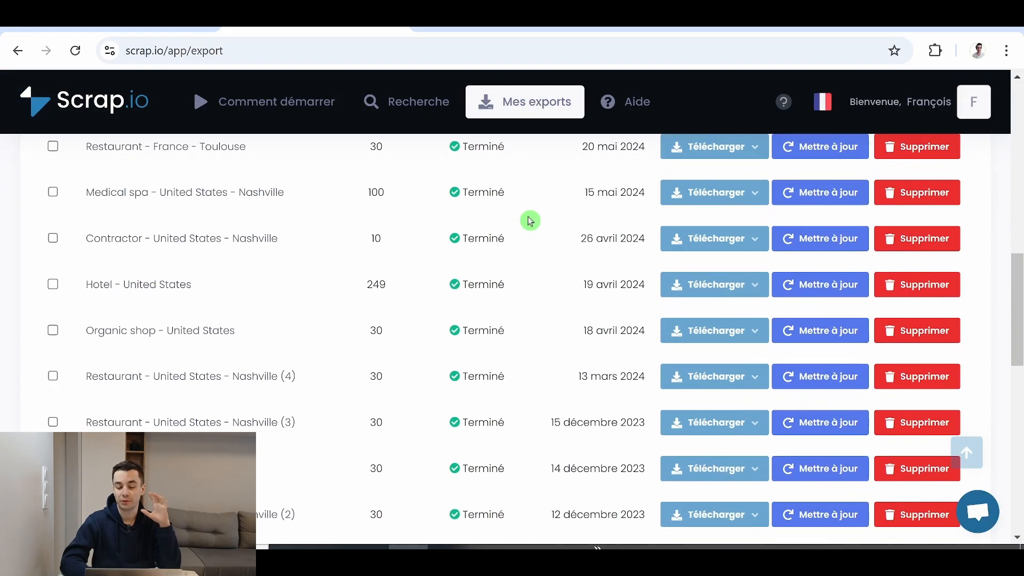
scroll(530, 220, down, 10)
scroll(530, 221, up, 7)
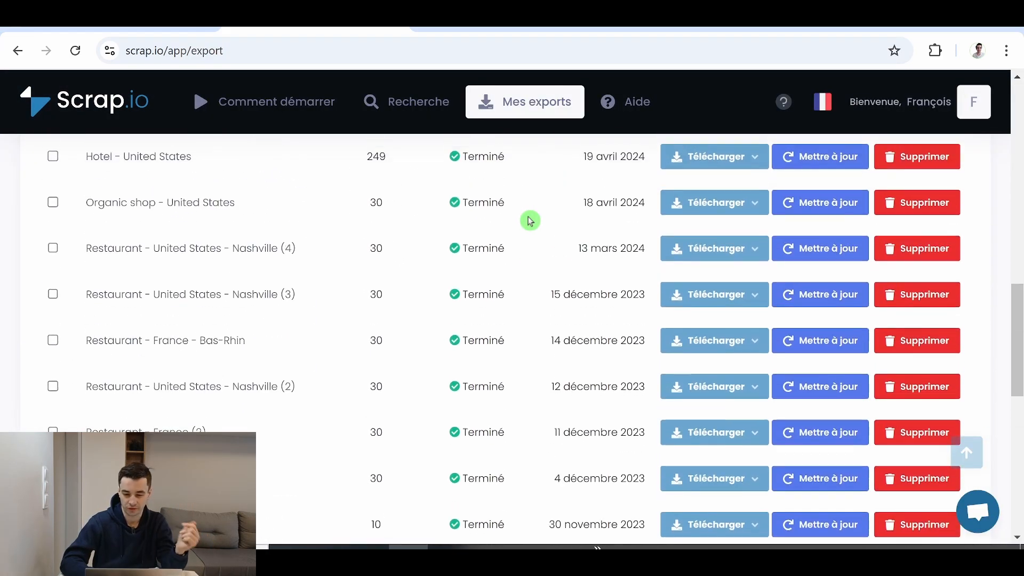
scroll(530, 221, up, 6)
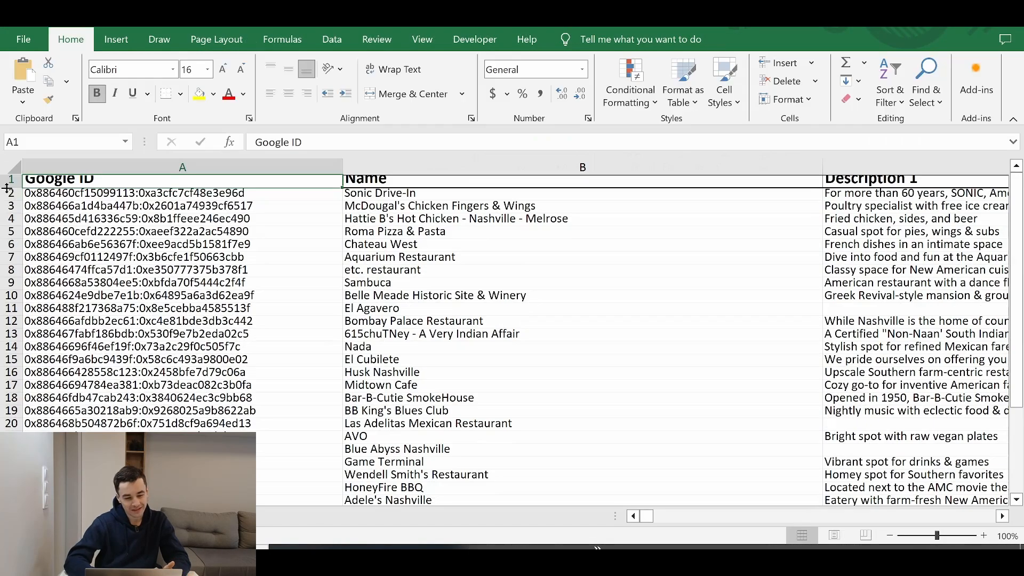
Step: Review the name, description and business type columns of the exported Nashville restaurant sheet
key(Right)
key(Right)
key(Right)
key(Right)
key(Right)
key(Right)
key(Right)
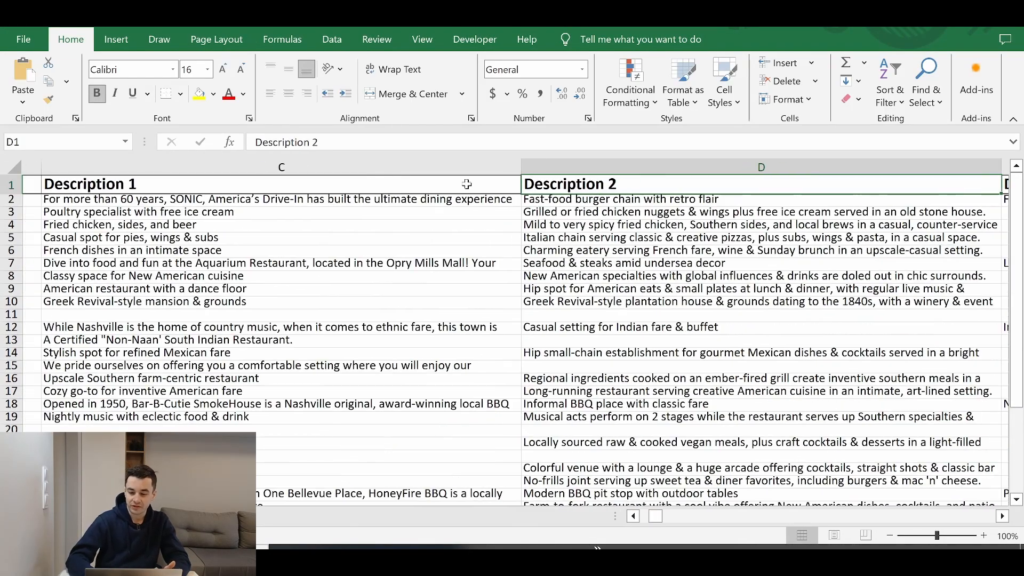
key(Left)
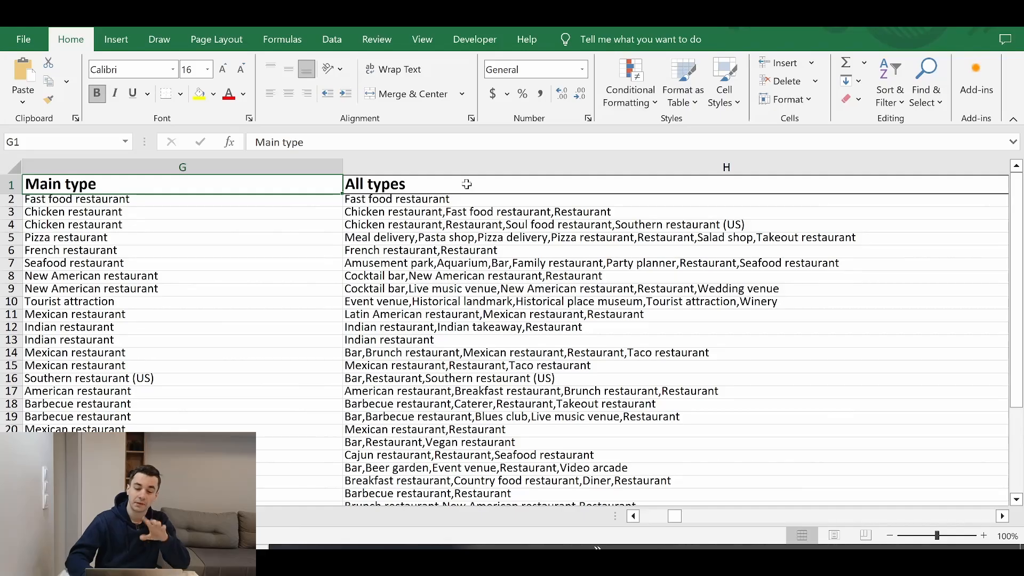
key(Right)
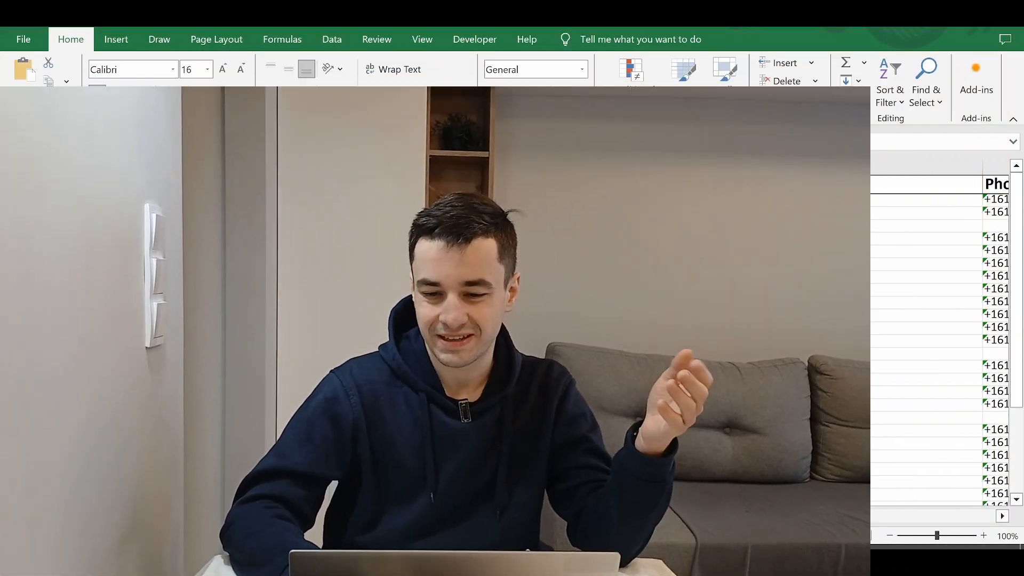
Step: Look over the international phone and timezone columns of the exported restaurants
key(Right)
key(Right)
key(Right)
key(Right)
key(Right)
key(Right)
key(Right)
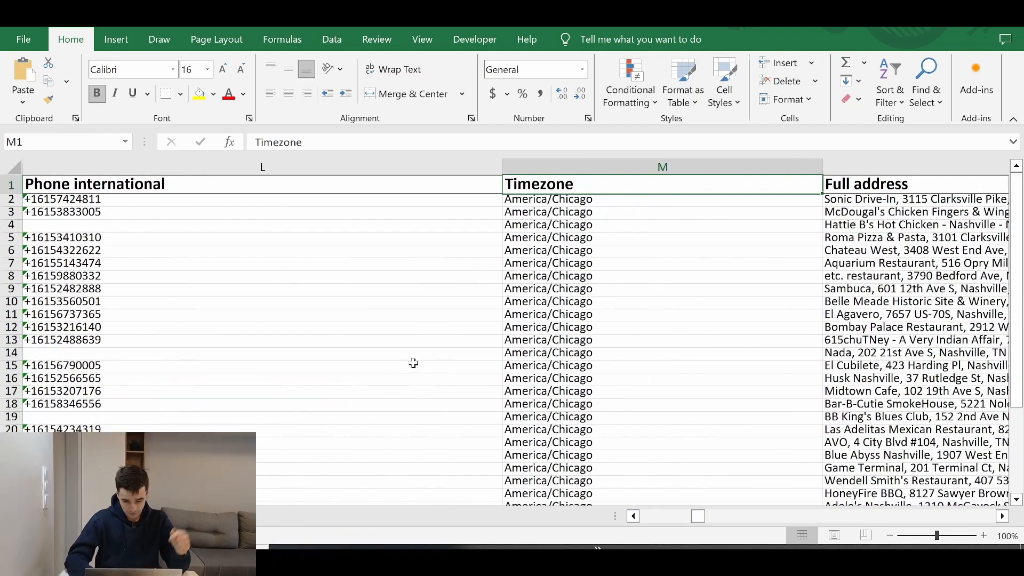
Step: Examine the address columns, from full address through street, city and postal code, up to the Google Maps link
key(Right)
key(Right)
key(Right)
key(Right)
key(Right)
key(Right)
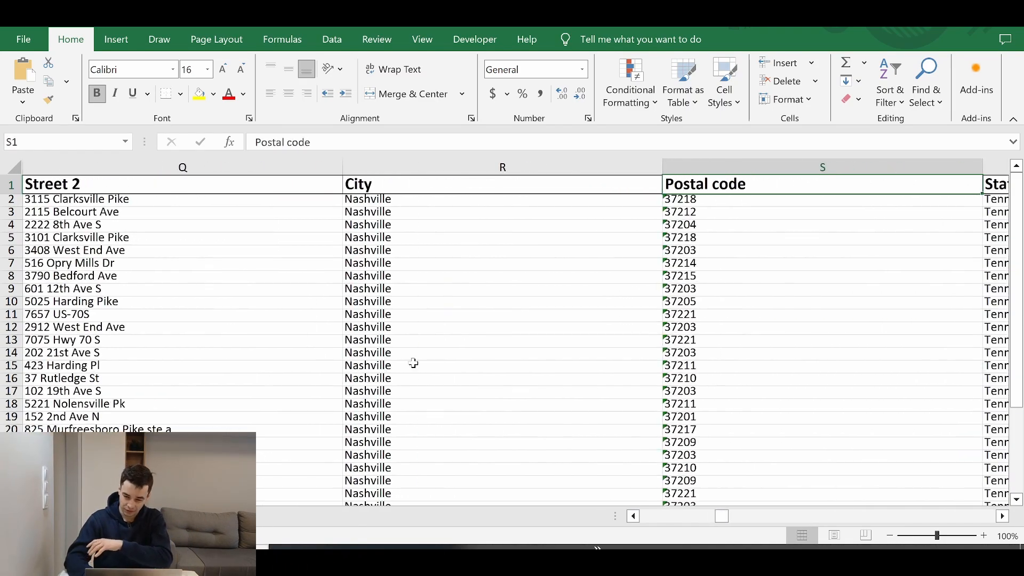
key(Right)
key(Right)
key(Right)
key(Right)
key(Right)
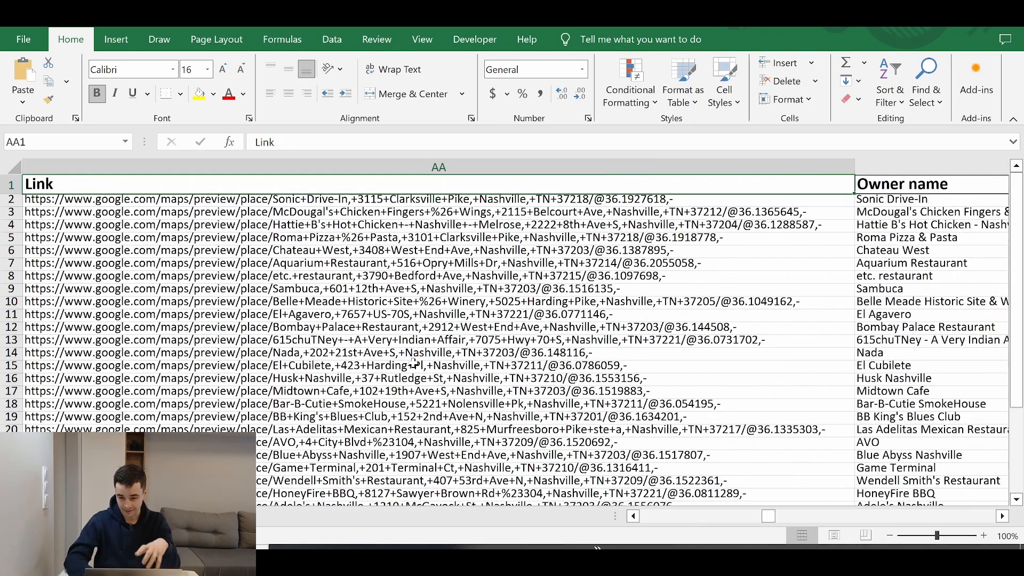
Step: Check the social media columns for Facebook, YouTube, Twitter, Instagram and LinkedIn links
key(Right)
key(Right)
key(Right)
key(Right)
key(Right)
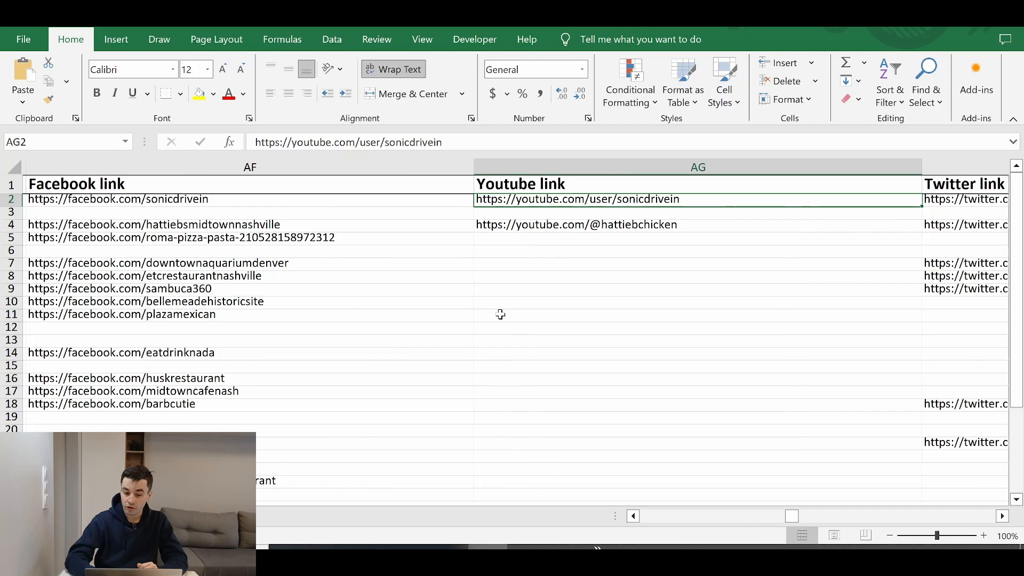
key(Right)
key(Right)
key(Right)
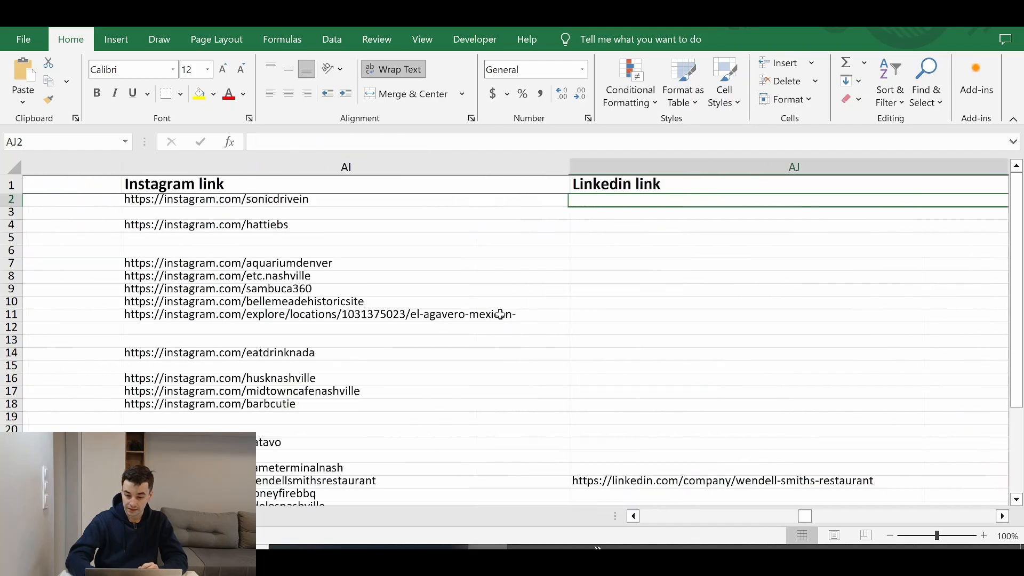
Step: Review the price range column and the review columns for ID, count, rating and reviews per score
key(Right)
key(Right)
key(Right)
key(Right)
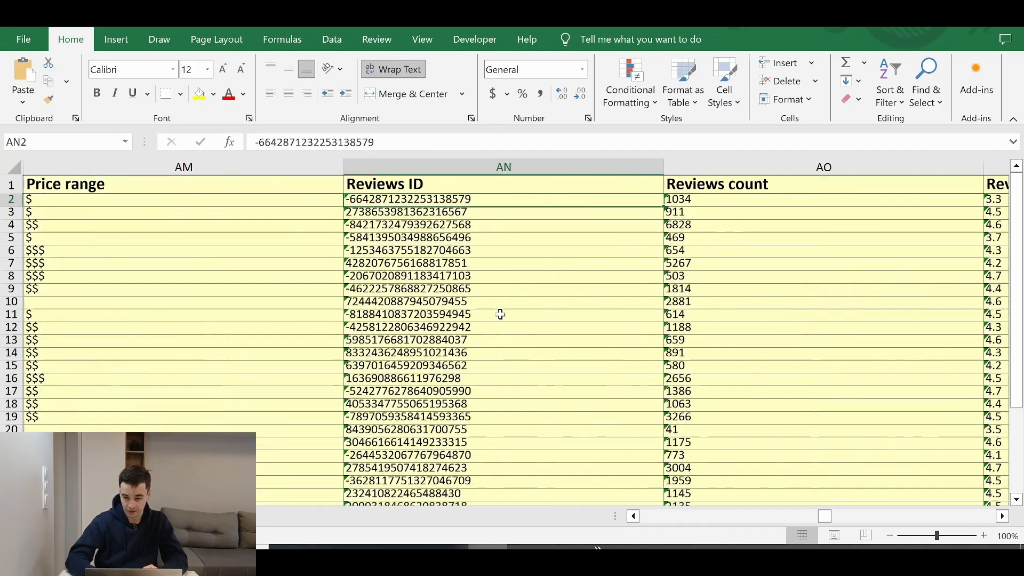
key(Right)
key(Right)
key(Right)
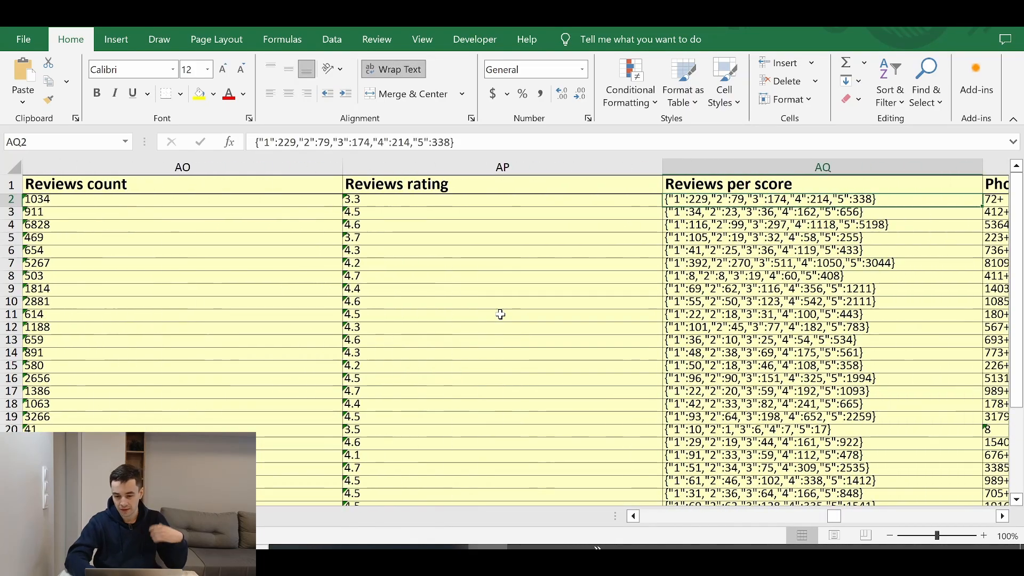
Step: Examine the claimed status, working hours and characteristics columns of the restaurants
key(Right)
key(Right)
key(Right)
key(Right)
key(Right)
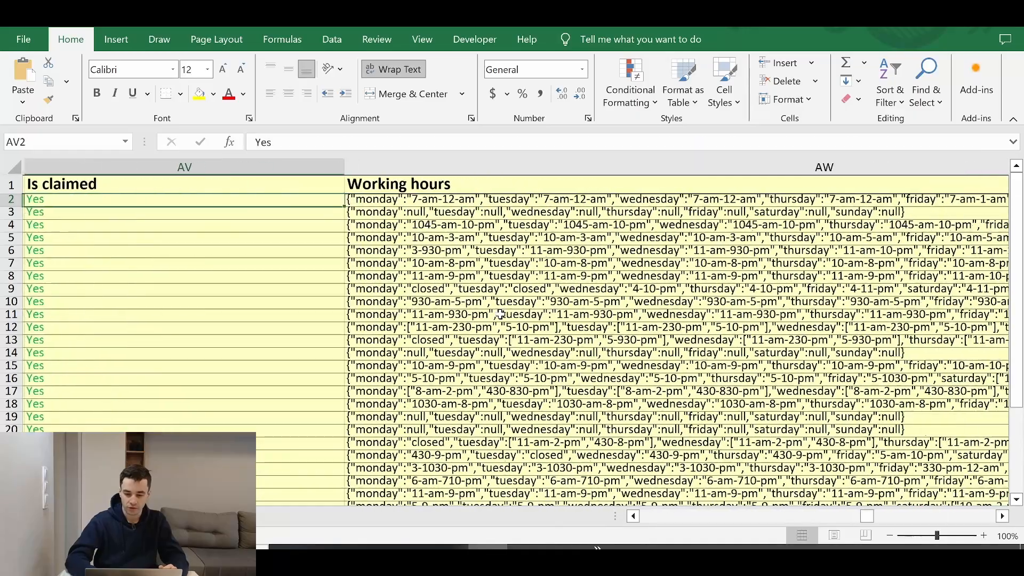
key(Right)
key(Right)
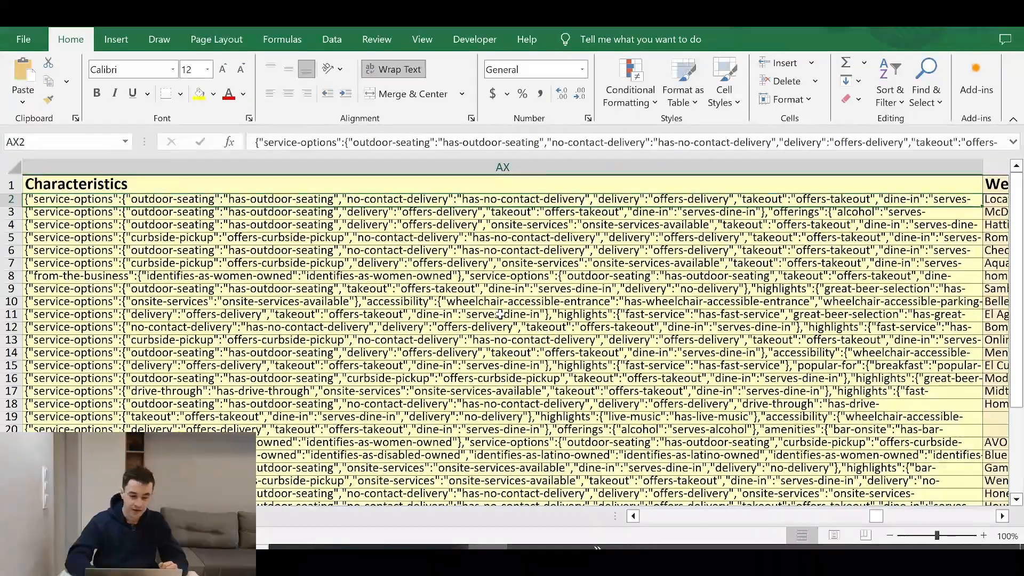
key(Right)
key(Left)
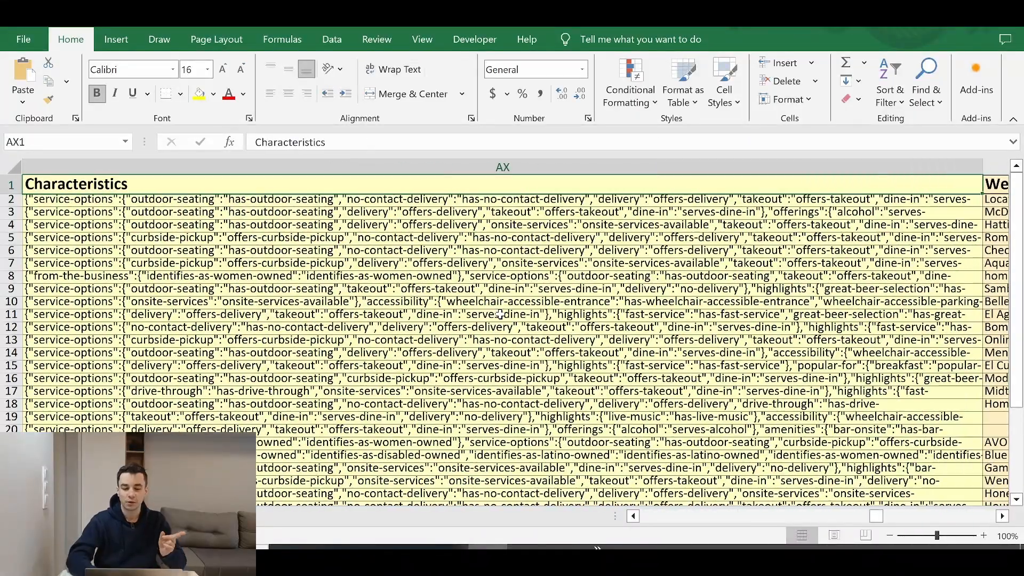
Step: Look through the website metadata columns covering keywords, description, image, generator and language
key(Right)
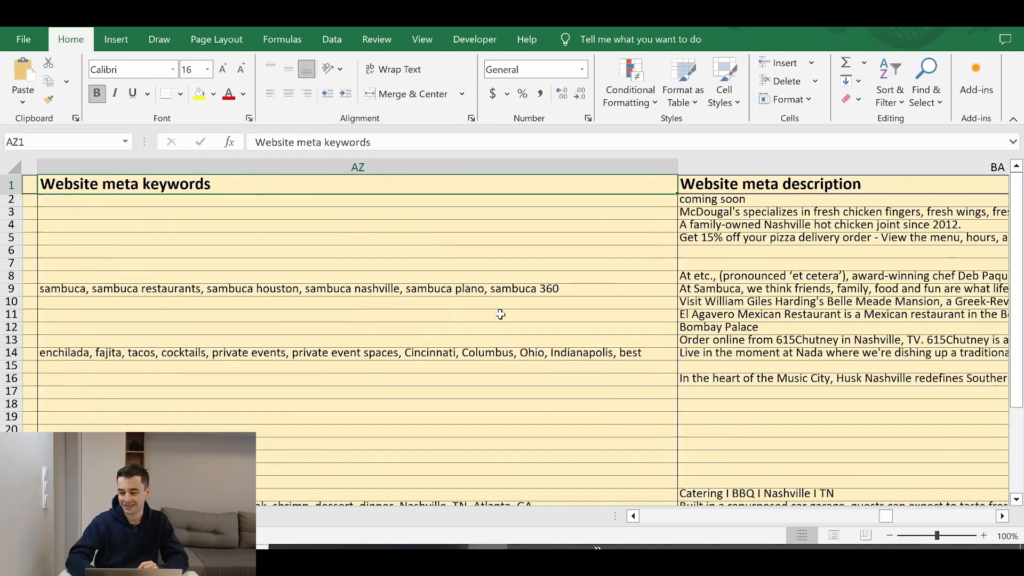
key(Right)
key(Right)
key(Right)
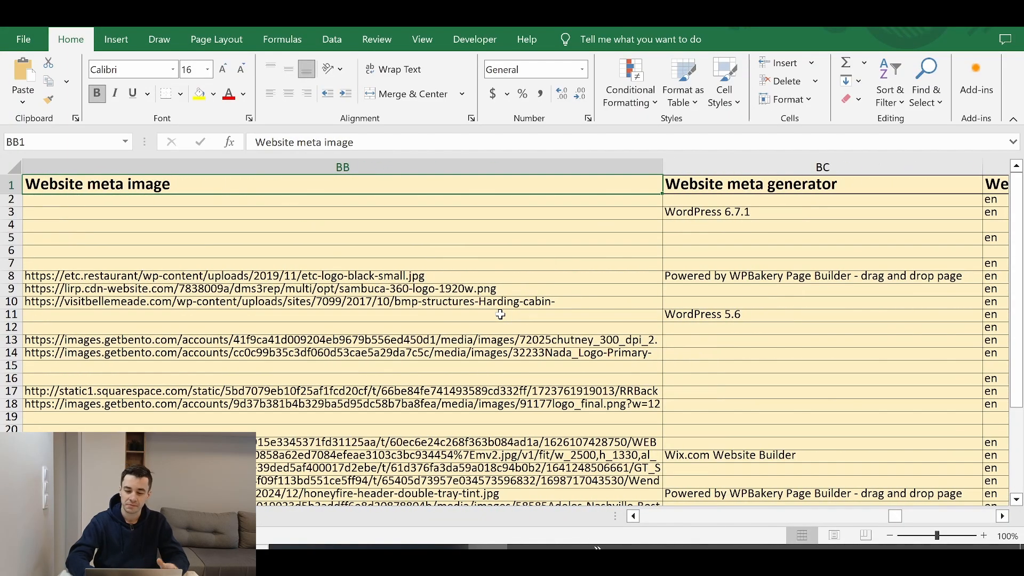
key(Right)
key(Right)
key(Right)
Step: Check the email columns, including all emails with their sources, and the contact page columns
key(Right)
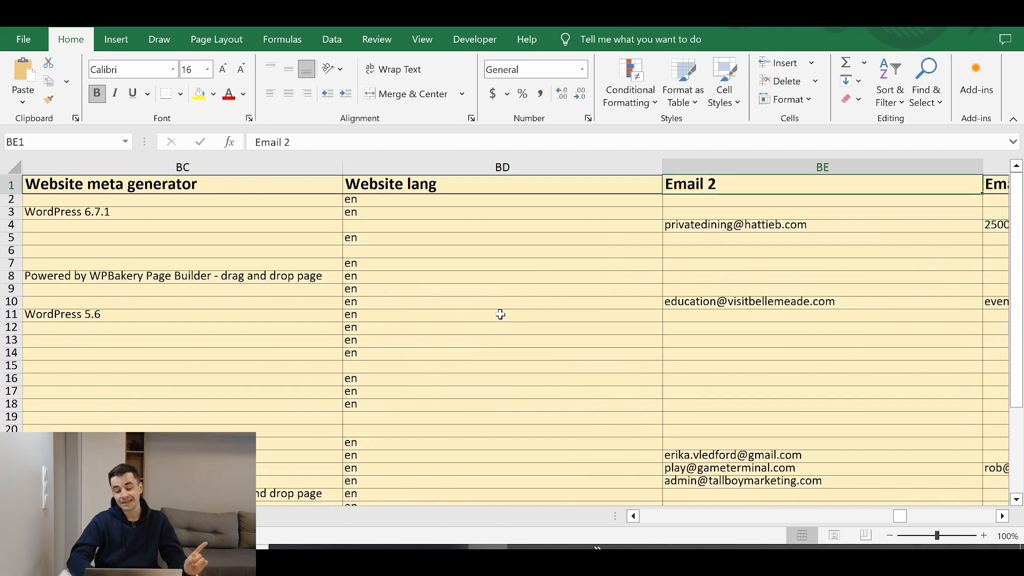
key(Right)
key(Right)
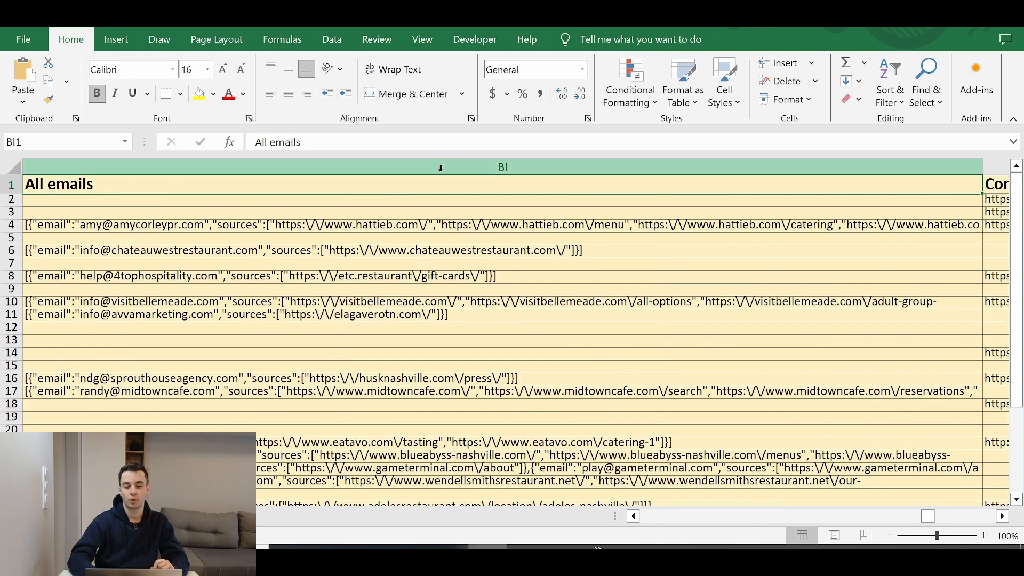
key(Right)
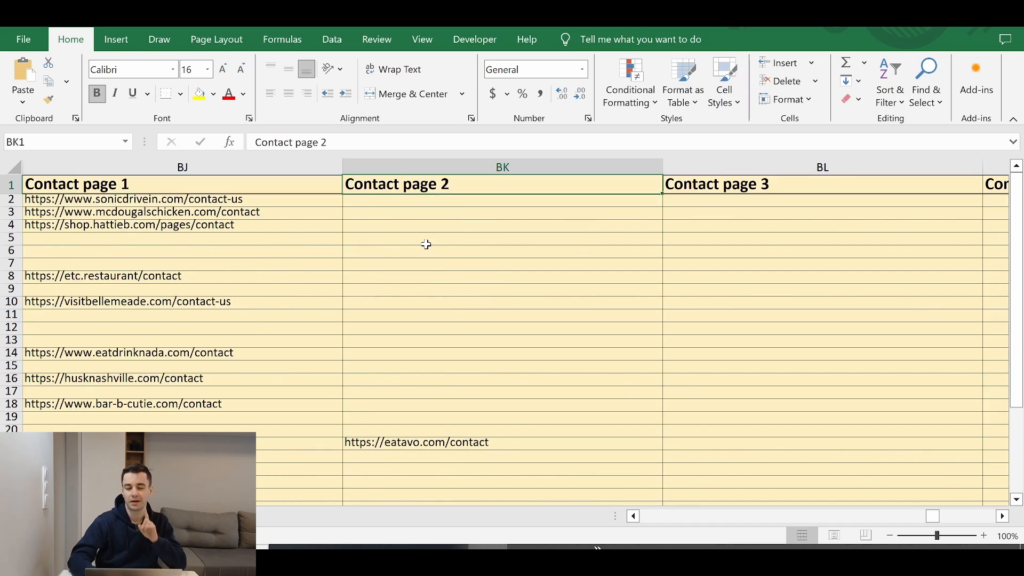
key(Right)
key(Right)
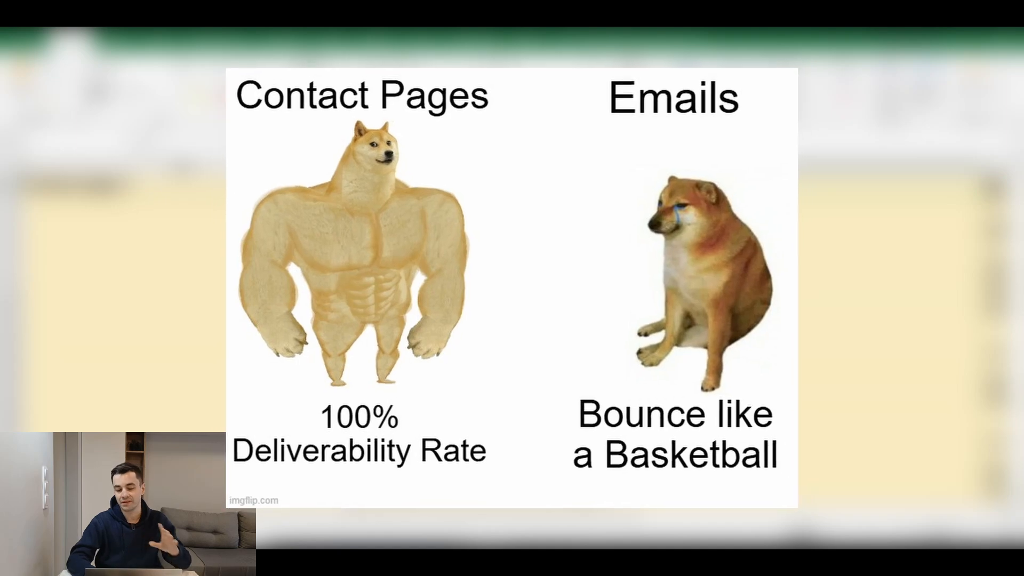
Step: Review the remaining columns through all LinkedIn links, comparing website technologies with website ad pixels at the sheet's end
key(Right)
key(Right)
key(Right)
key(Right)
key(Right)
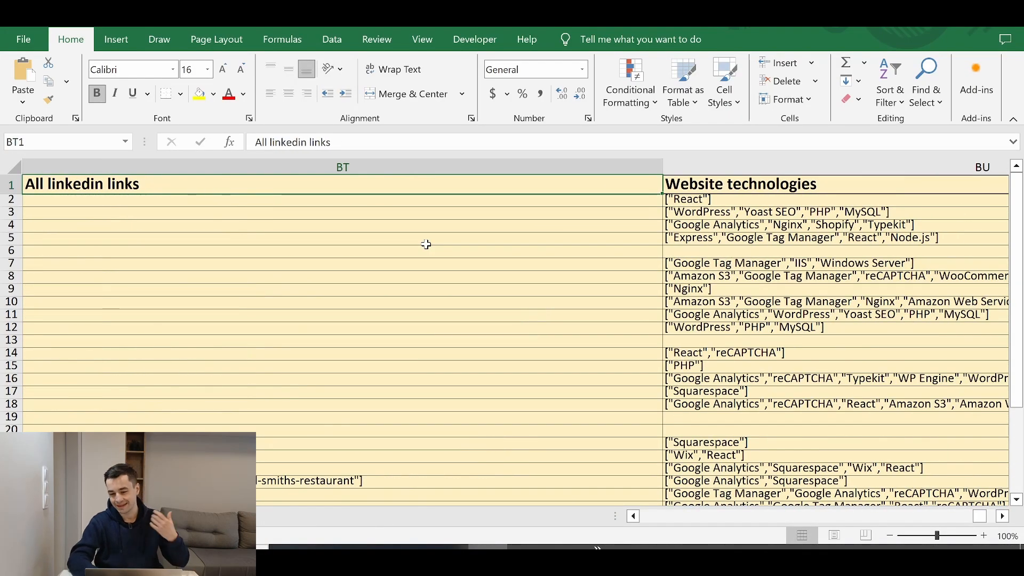
key(Right)
key(Right)
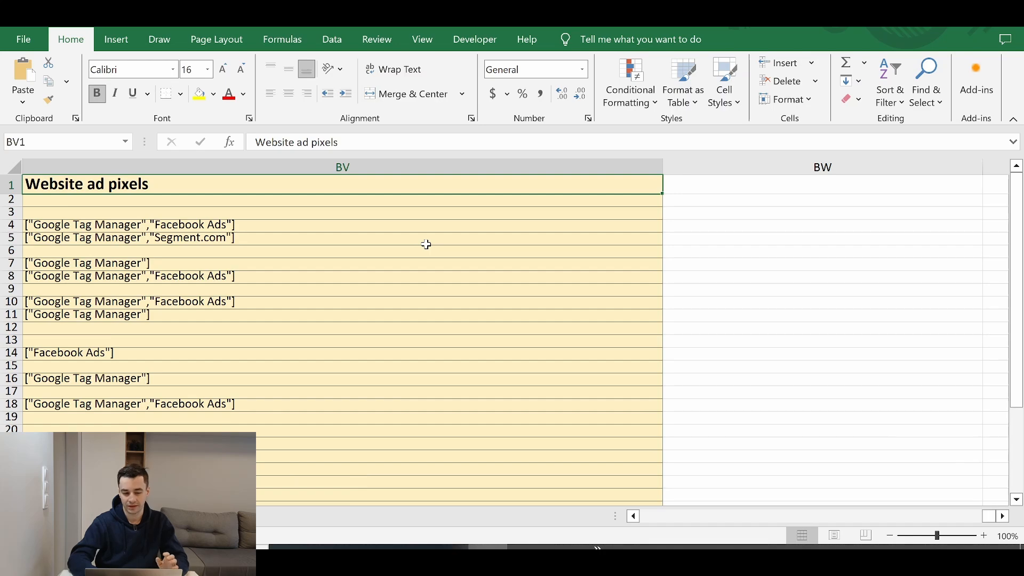
scroll(426, 245, left, 5)
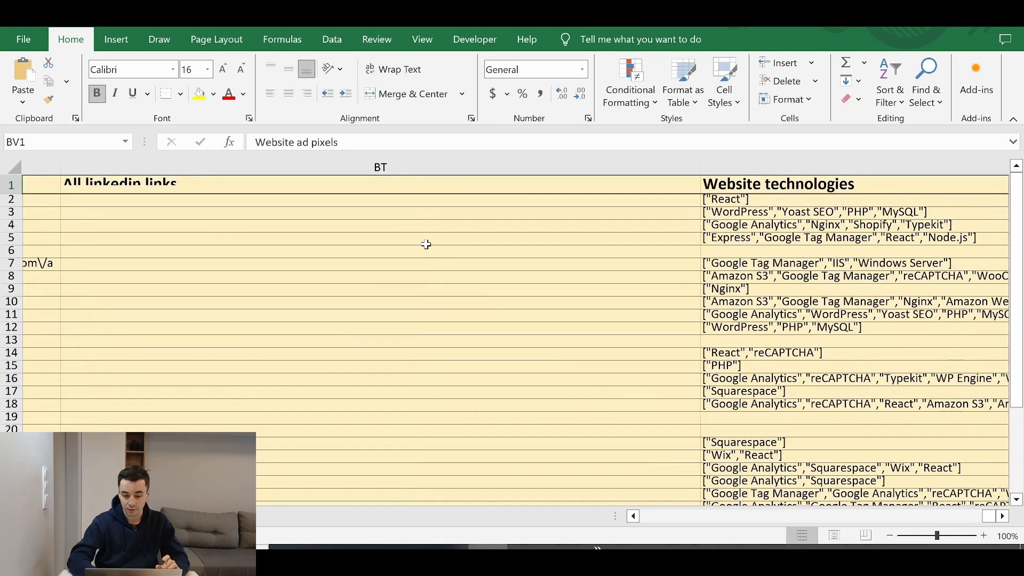
scroll(426, 244, right, 5)
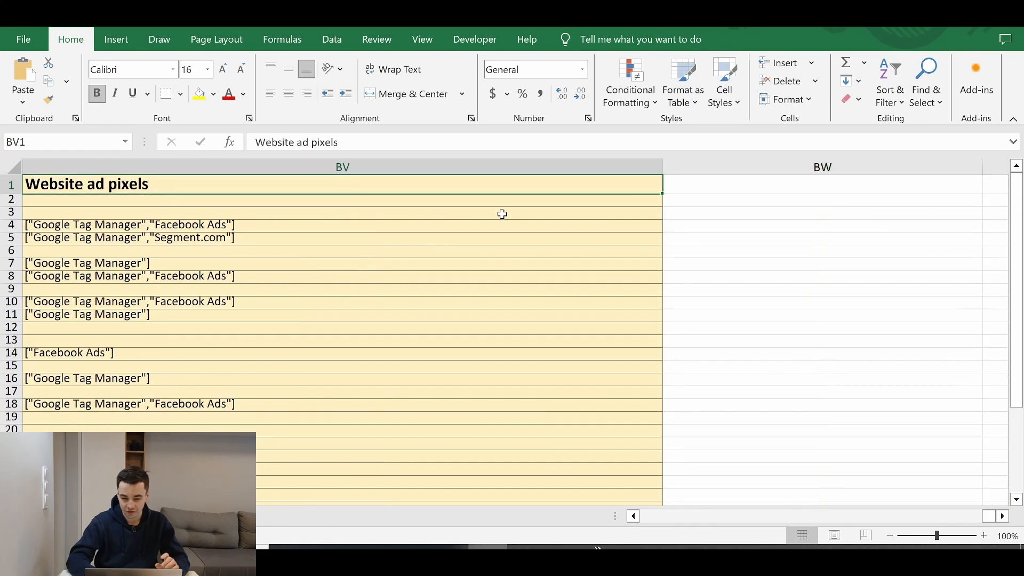
key(Left)
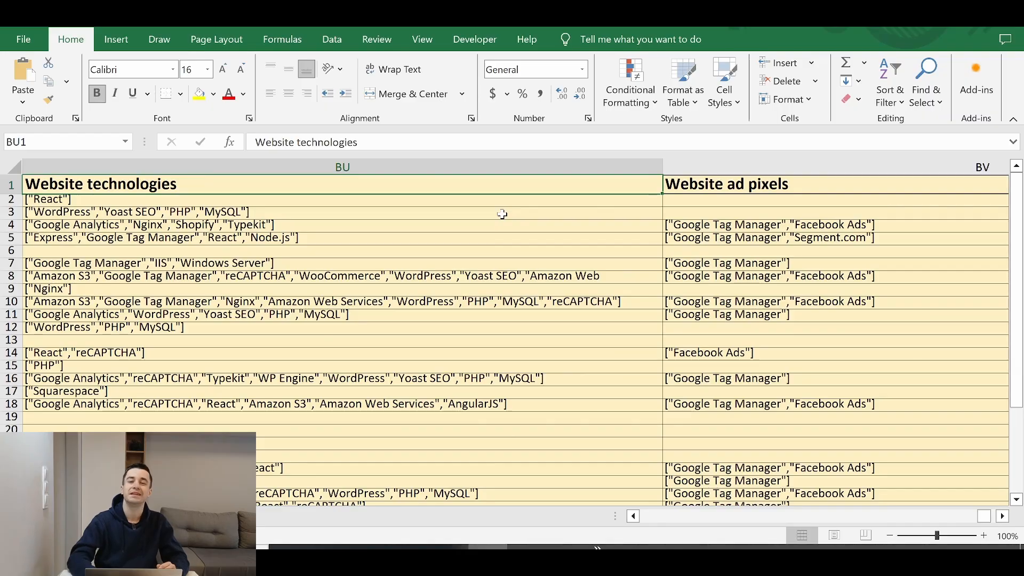